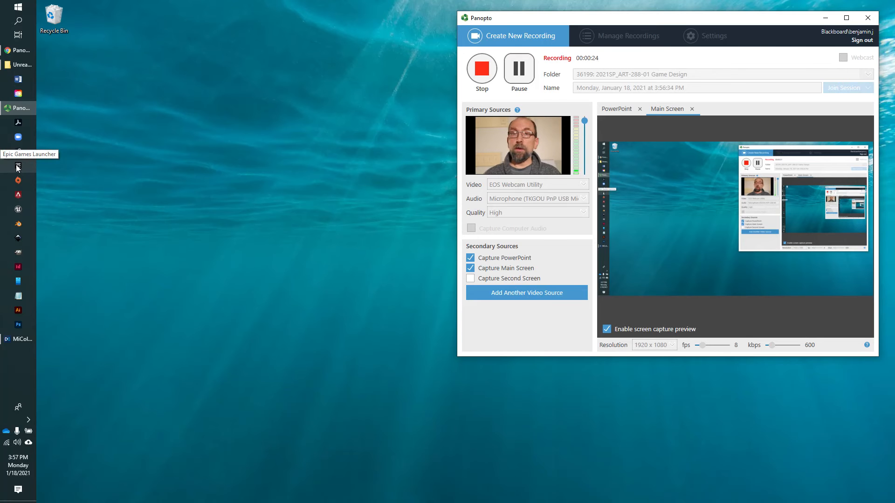
Launch Unreal Engine and start a new project in the Games category.
click(17, 209)
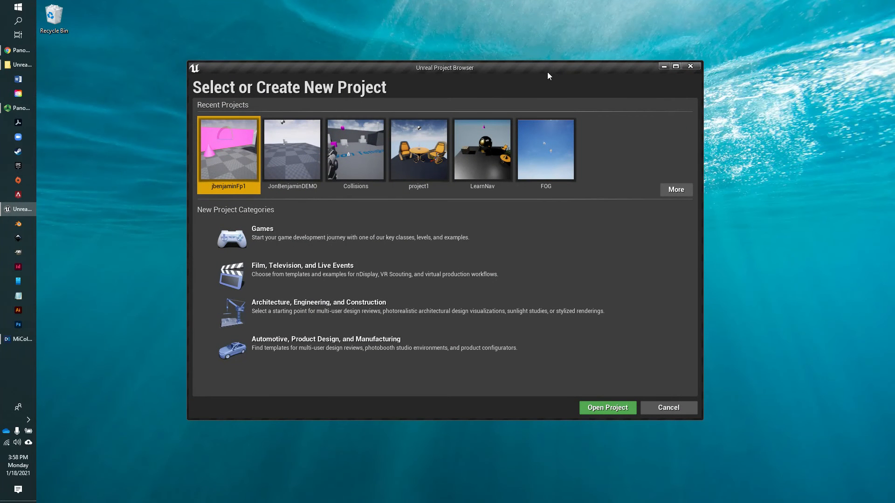
drag(501, 70, 501, 54)
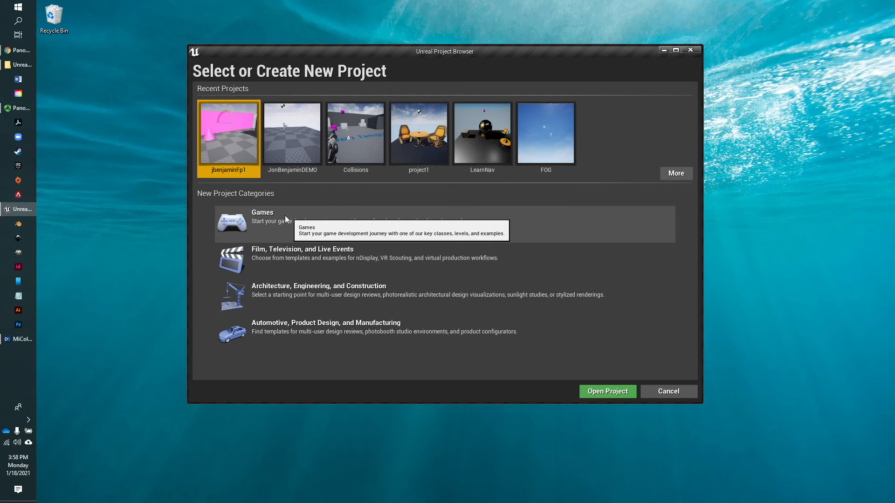
click(252, 220)
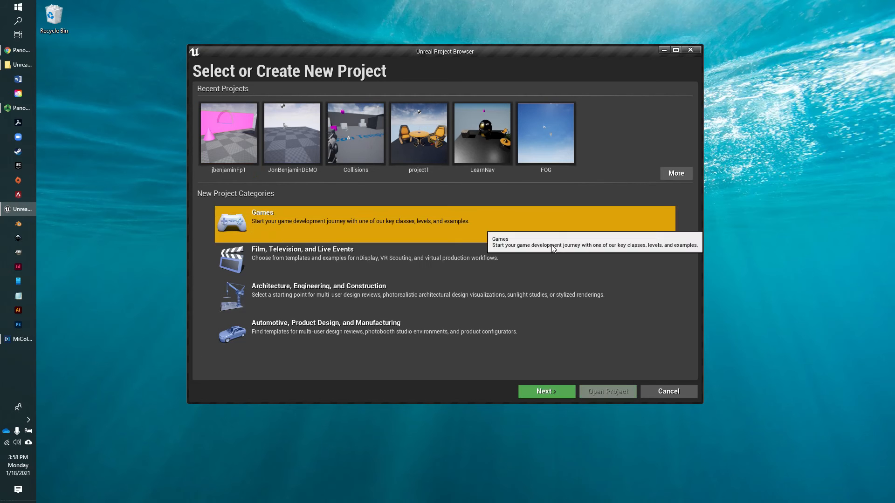
click(546, 391)
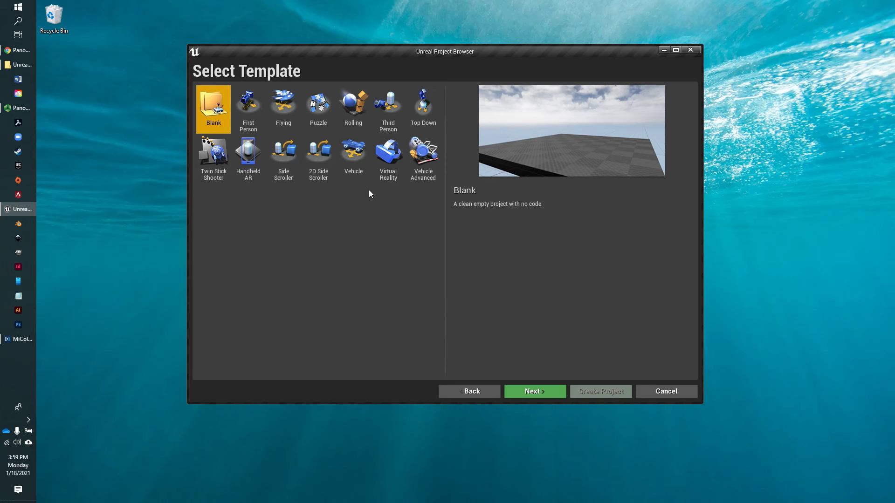
Base the project on the First Person template and keep it as a Blueprint project.
click(251, 108)
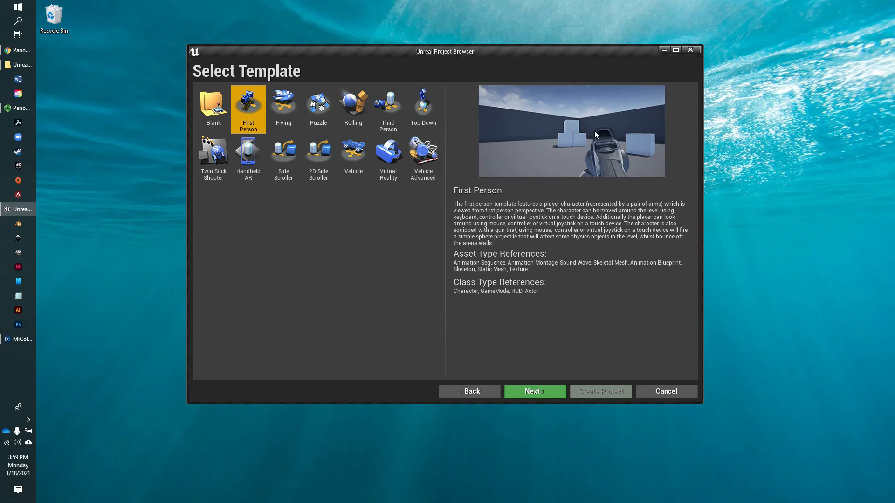
click(536, 392)
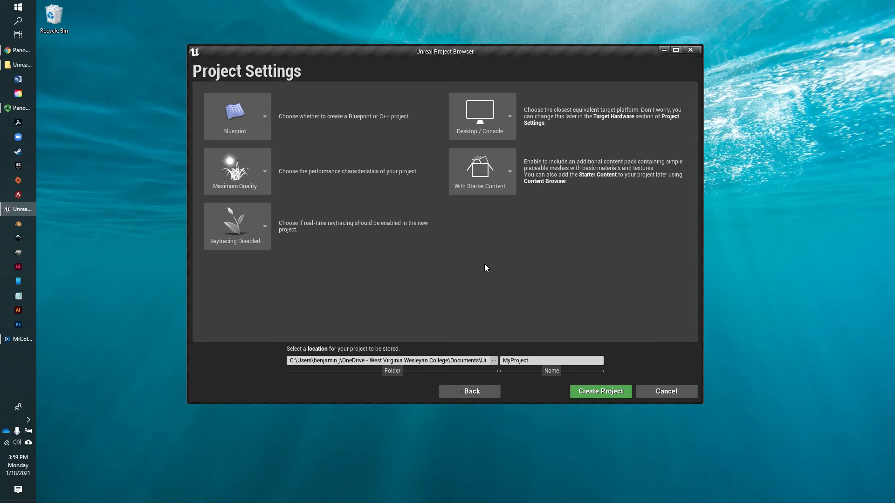
click(269, 125)
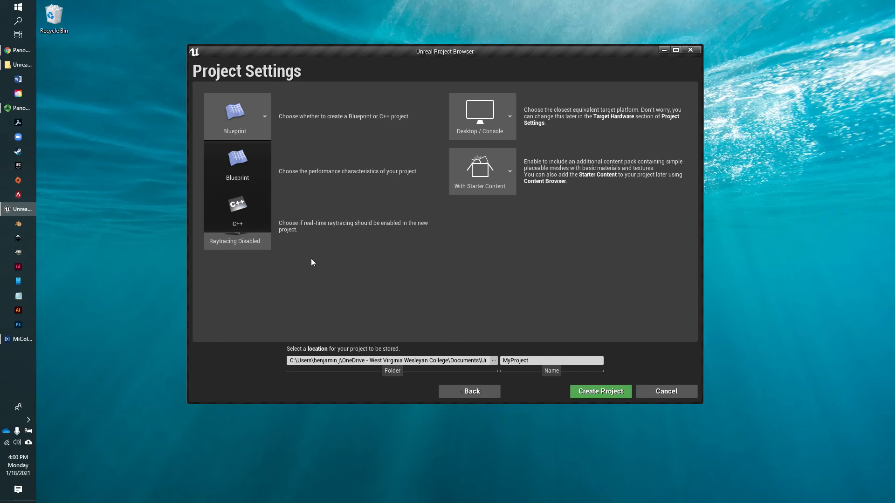
click(242, 116)
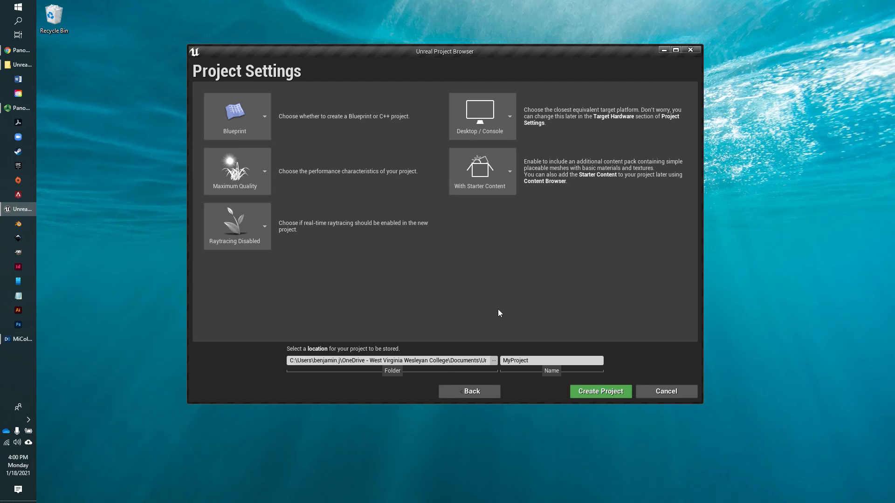
Create a folder inside Unreal Projects named with the author's name plus GameDesign, and choose it as the project location.
click(494, 361)
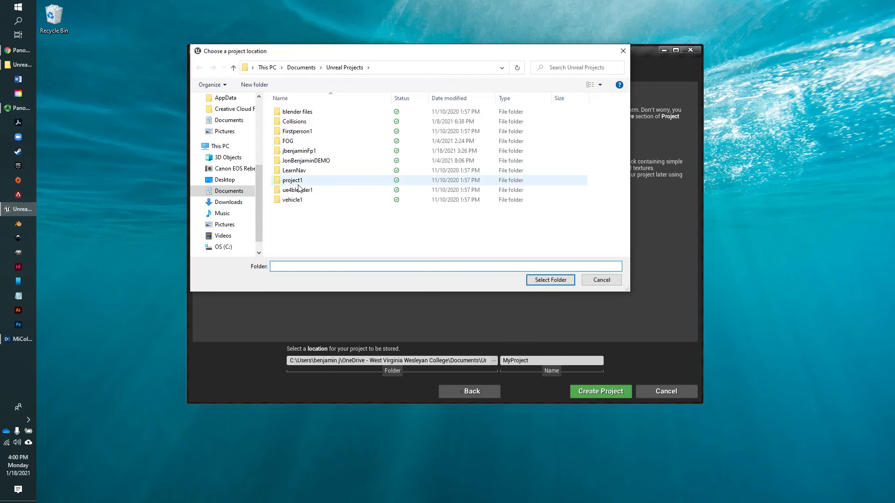
right_click(307, 225)
mouse_move(359, 386)
click(443, 382)
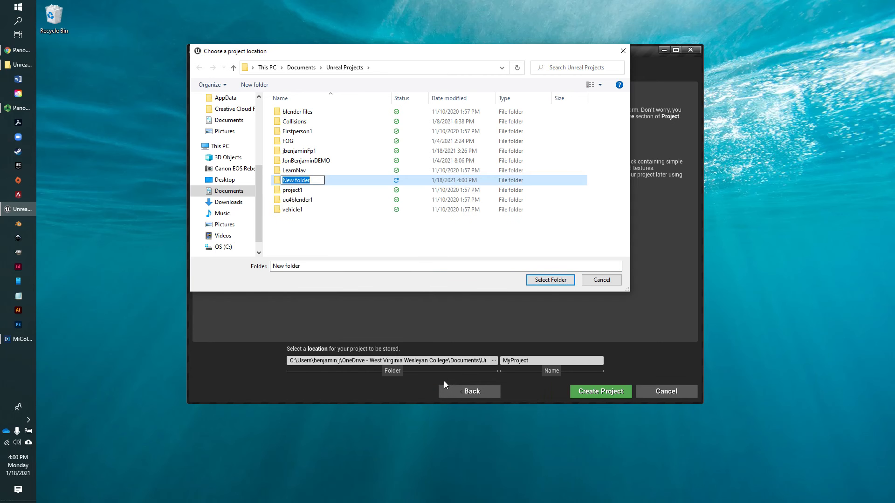
text(JBenajminGameDesign)
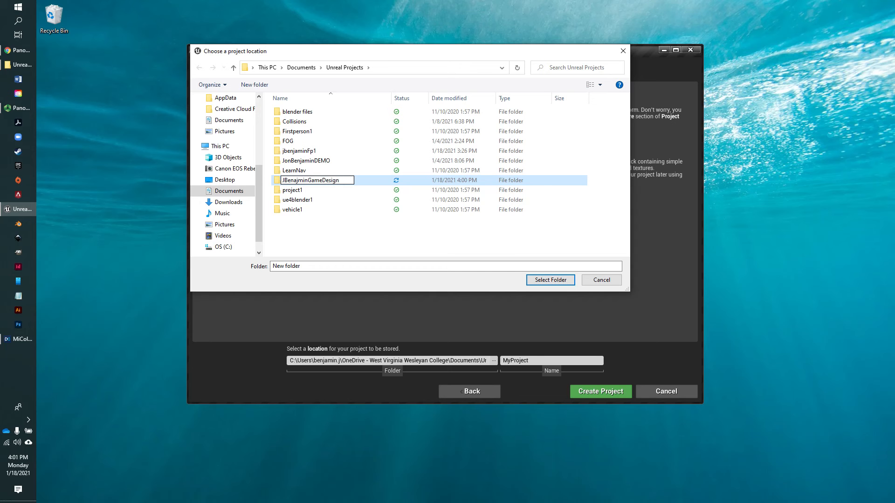
click(550, 281)
Name the project jbgameproj and create it.
click(554, 362)
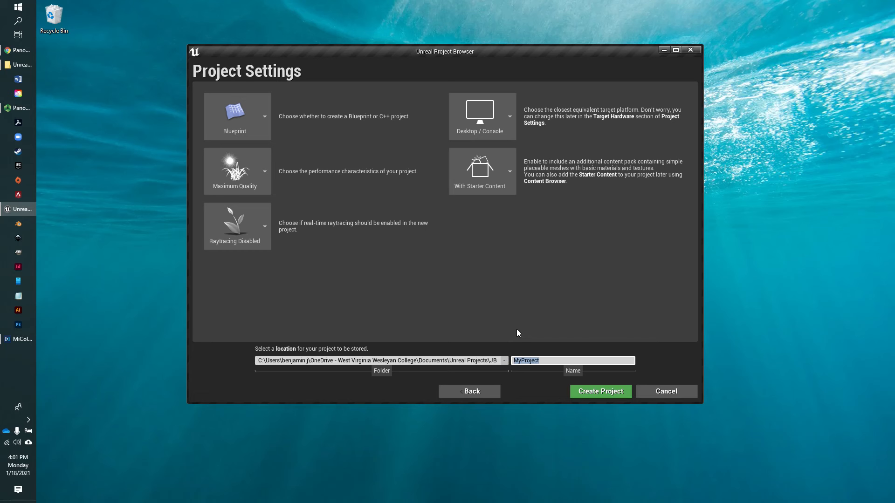
text(1)
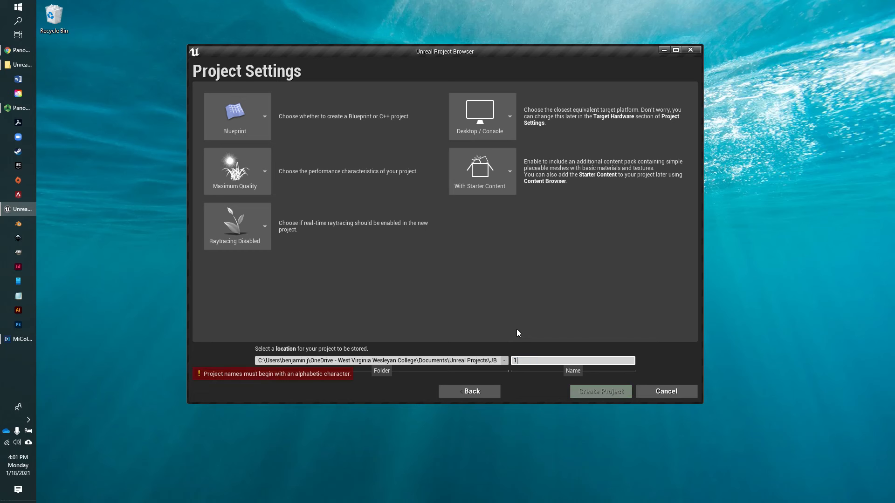
text(jbgameprojec)
key(ctrl+z)
key(ctrl+z)
key(ctrl+z)
key(ctrl+z)
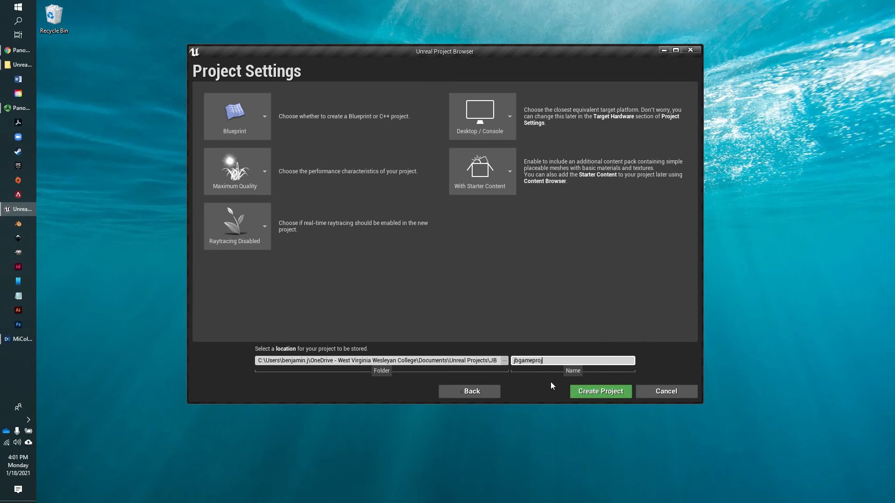
click(601, 391)
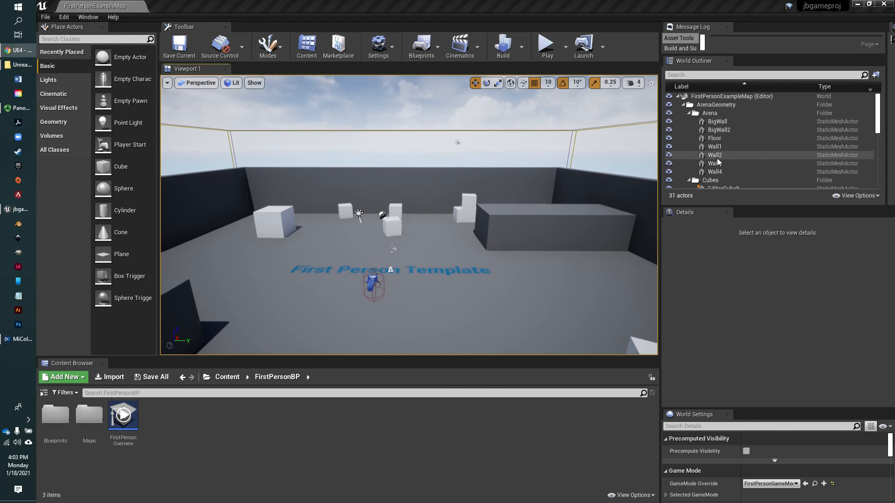
Select the Floor and then BigWall in the arena geometry, and focus the view on BigWall.
click(716, 141)
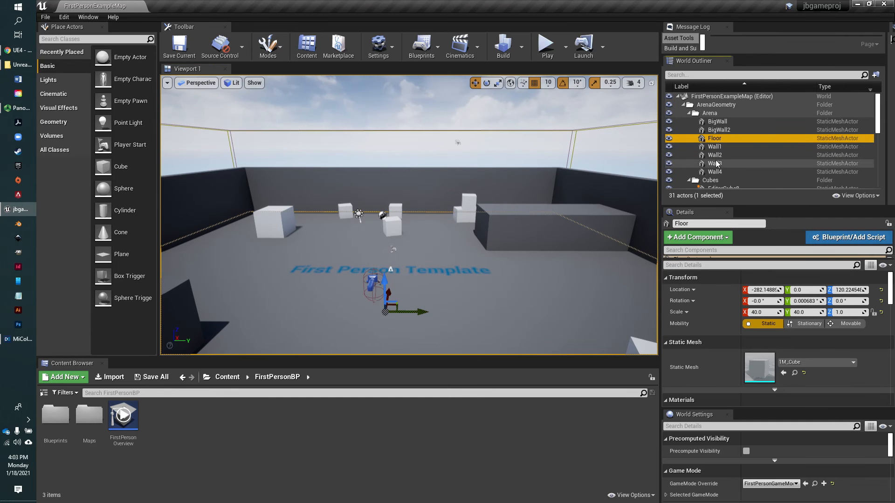
click(718, 122)
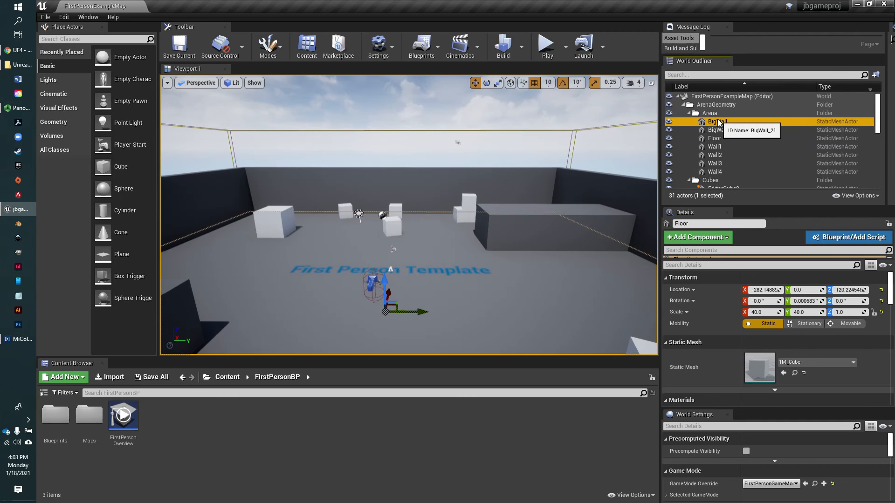
key(f)
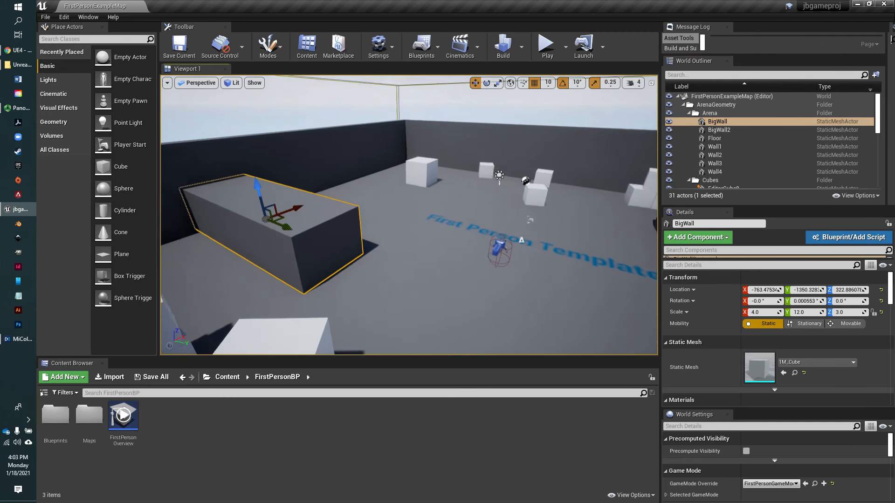
right_click(340, 182)
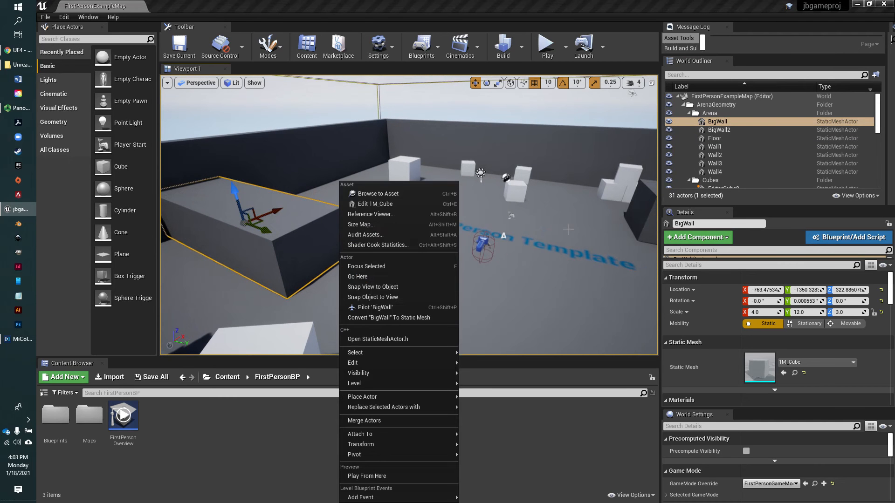
click(723, 123)
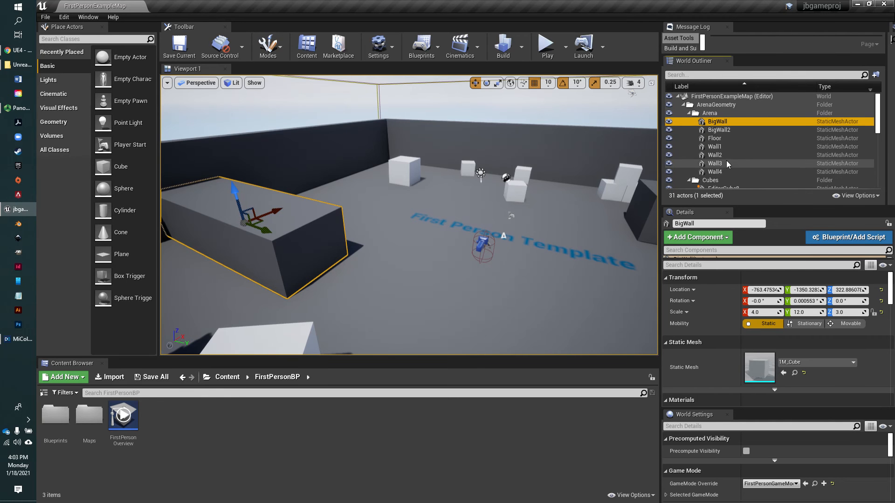
Toggle BigWall's visibility off and back on to see its effect in the scene.
click(669, 120)
click(670, 120)
click(670, 120)
click(670, 121)
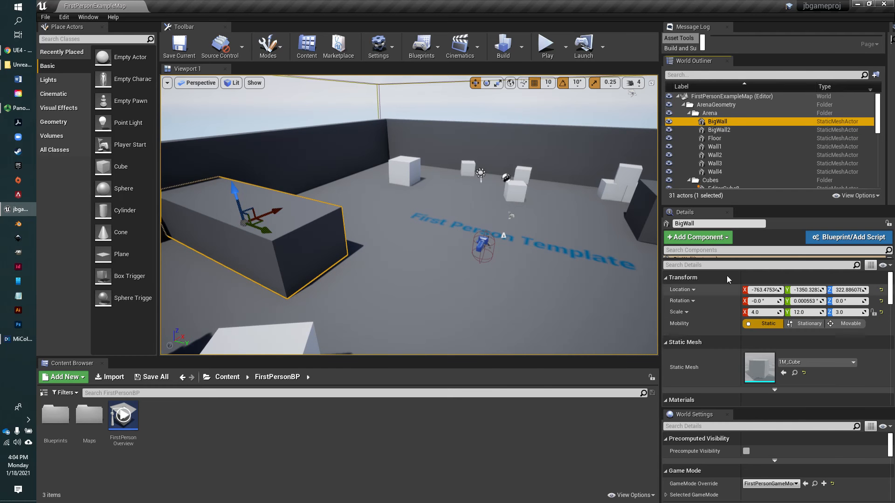
Set EditorCube20's location to -1319, -375, 296, its X and Y rotation to about 97° and 72°, and its scale to about 3.17, 2.71, 2.71.
click(290, 343)
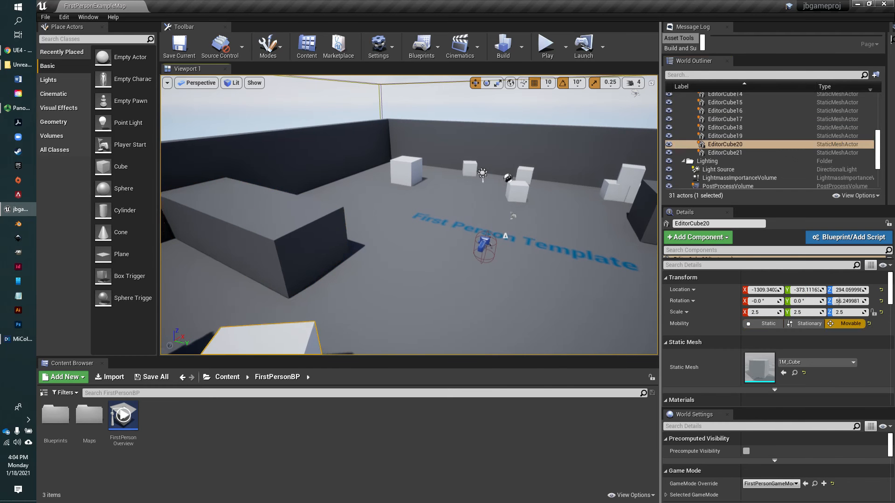
key(f)
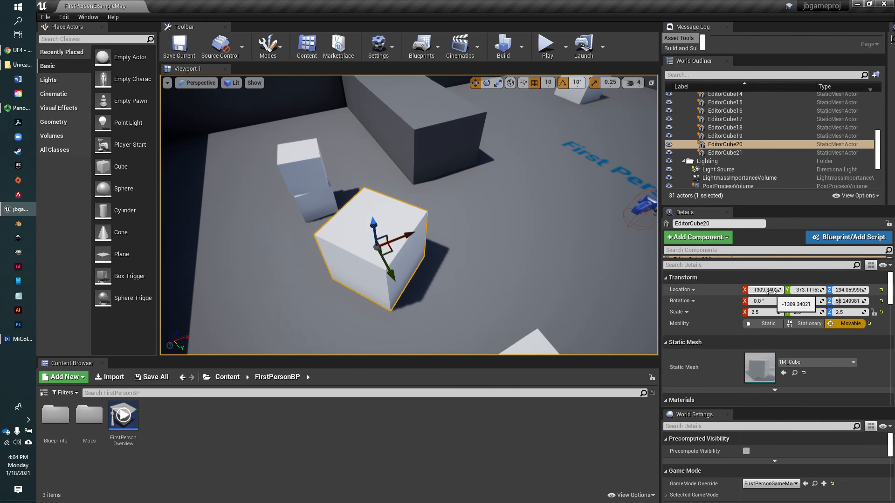
drag(762, 289, 844, 290)
mouse_move(756, 301)
mouse_down()
mouse_move(803, 301)
mouse_move(754, 312)
mouse_move(765, 313)
mouse_up()
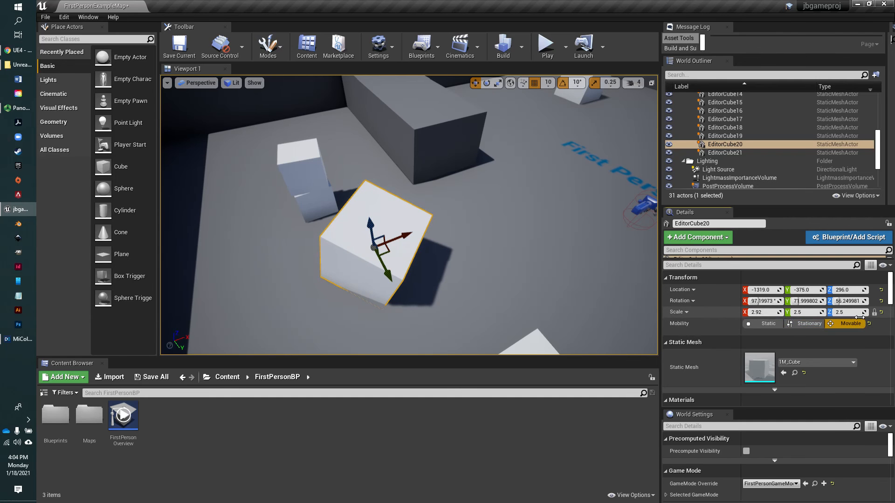
drag(756, 312, 765, 312)
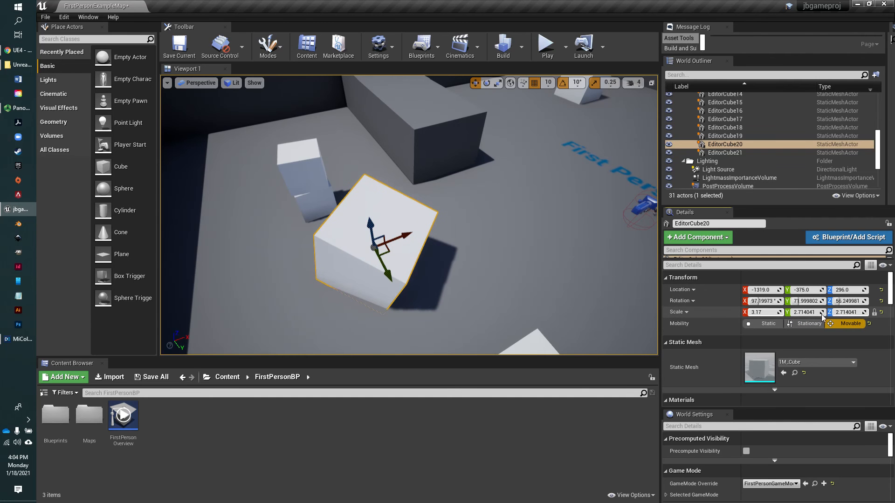
click(846, 324)
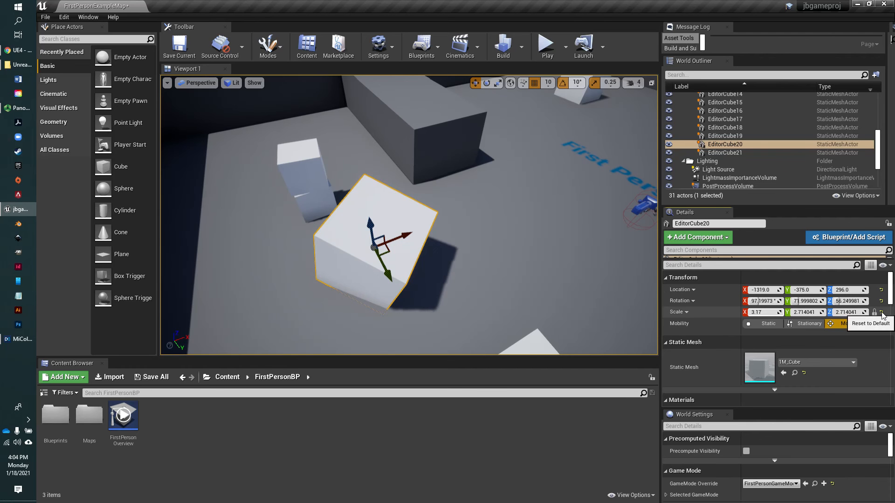
Reset EditorCube20's scale, rotation and location to their default values.
click(881, 313)
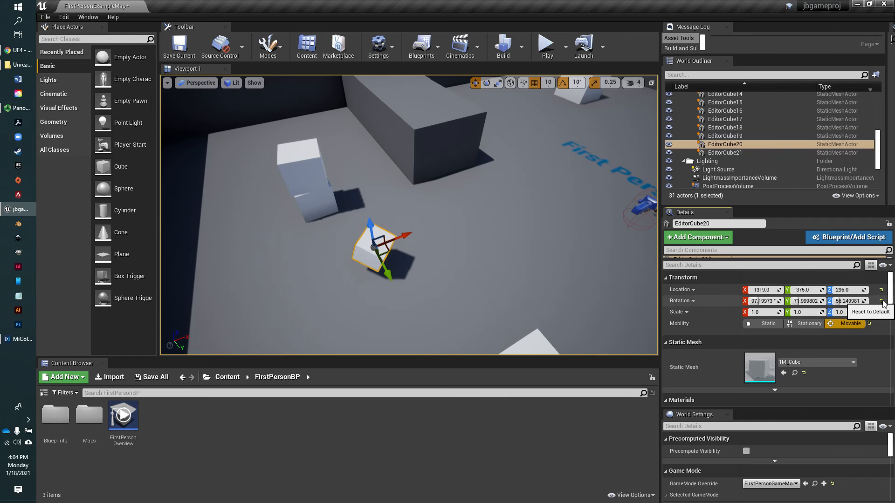
click(881, 301)
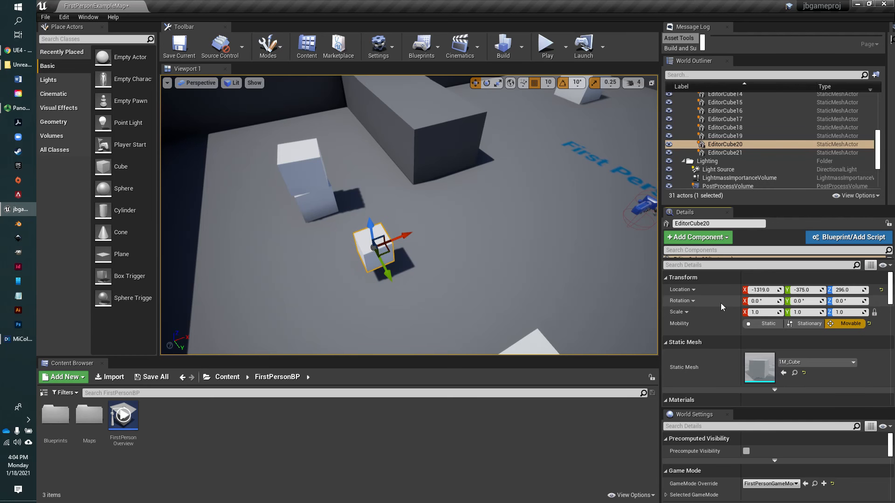
click(881, 290)
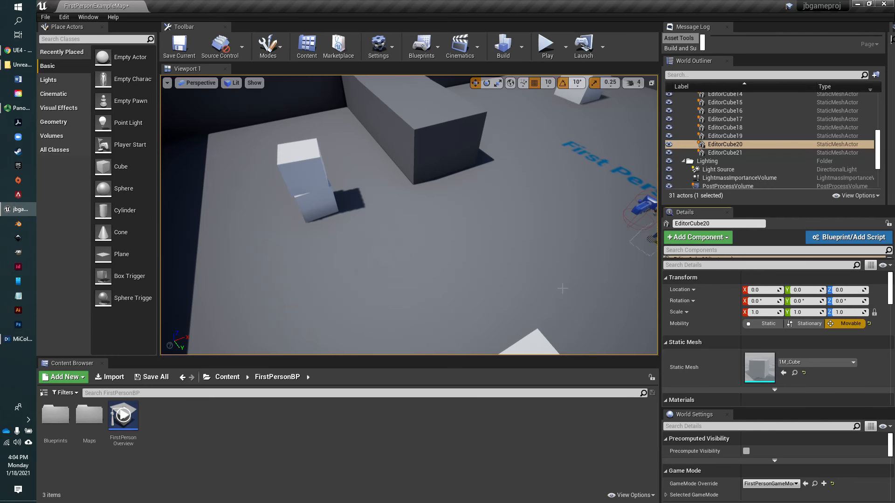
Raise EditorCube20 out of the floor and move it to location X -290, Y 240, Z 250.
key(f)
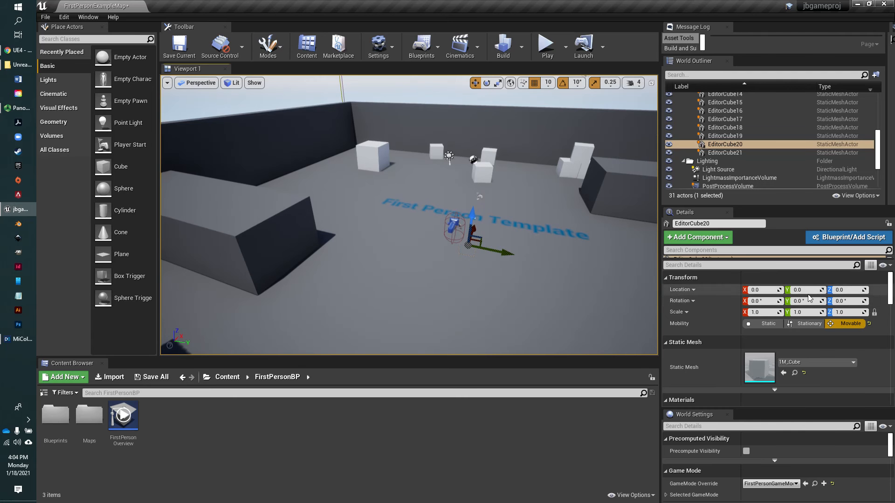
drag(480, 203, 482, 181)
mouse_move(506, 219)
mouse_down()
mouse_move(546, 225)
mouse_move(510, 231)
mouse_up()
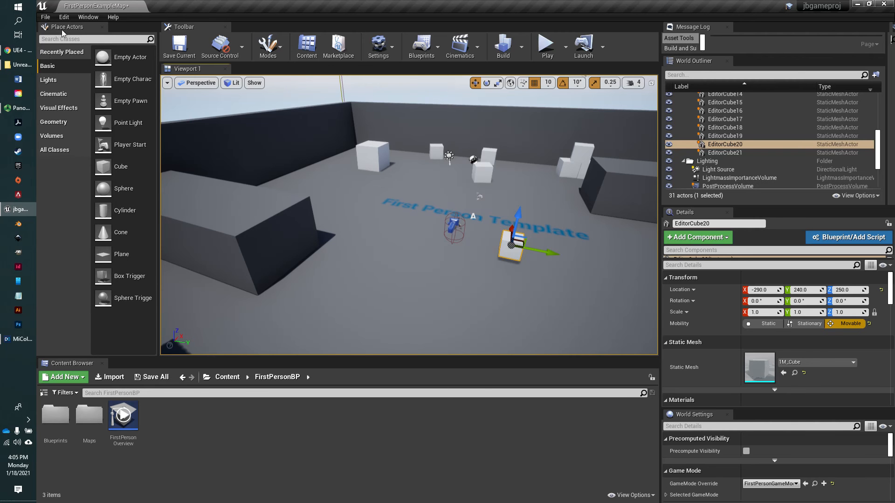
Review the available editor modes and keep Select mode active.
click(281, 48)
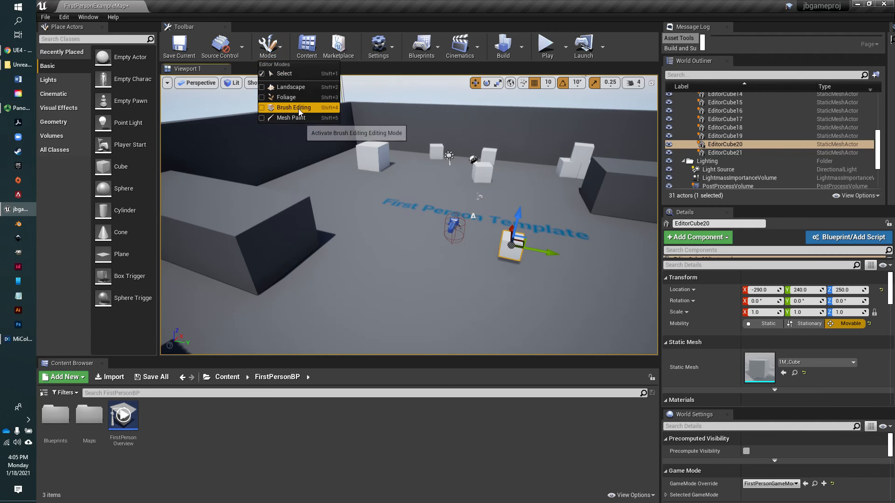
click(276, 74)
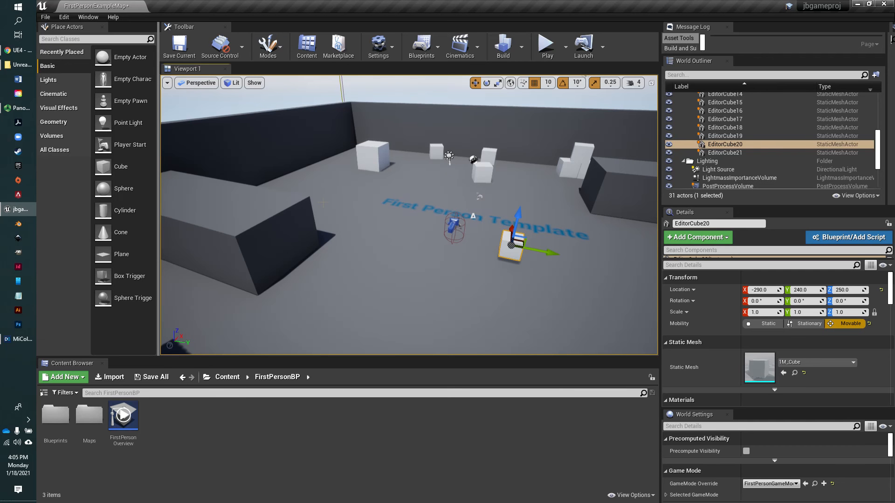
Widen the World Outliner and Details area and make the Content Browser taller.
drag(660, 202, 640, 198)
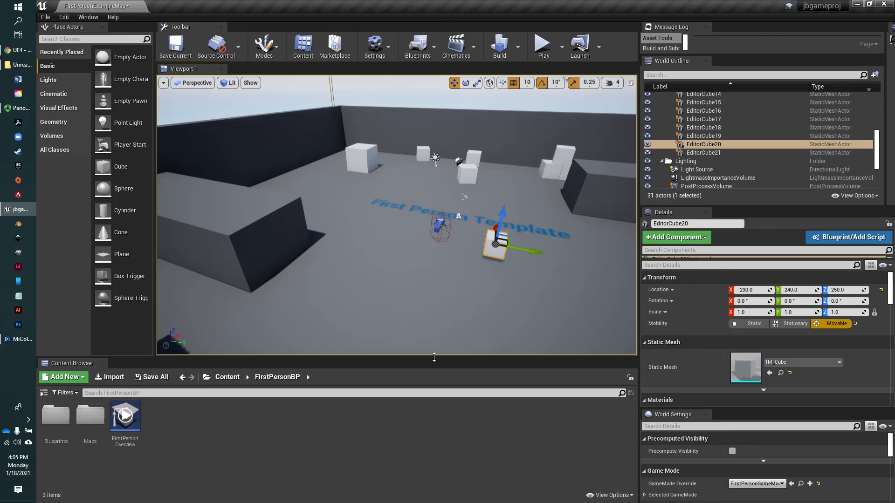
drag(433, 358, 445, 309)
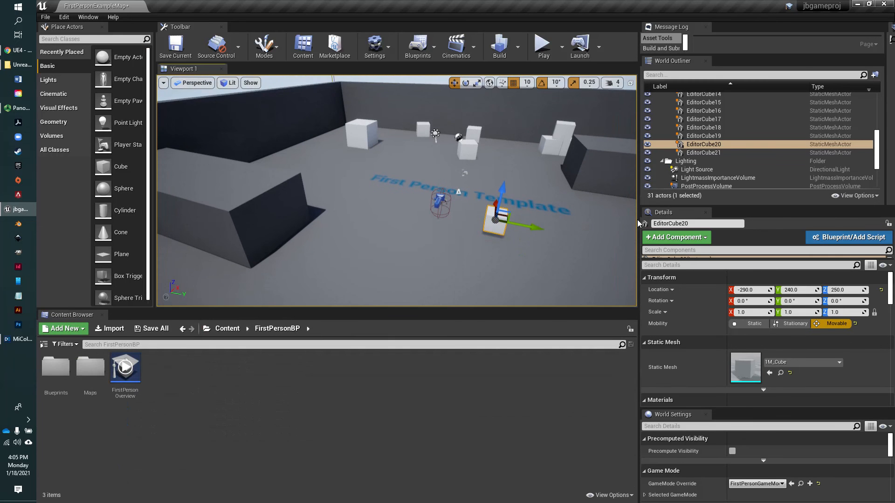
Widen the viewport by narrowing the World Outliner and Details area, and close the Message Log panel.
drag(638, 220, 665, 220)
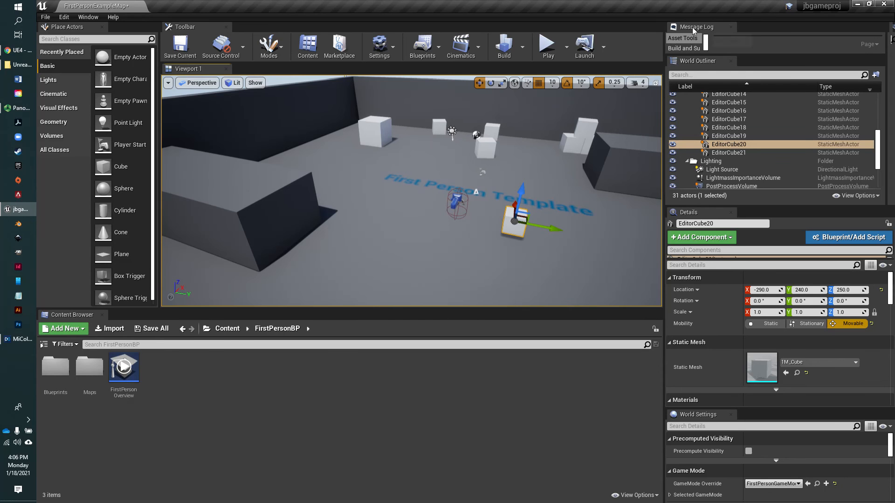
click(731, 27)
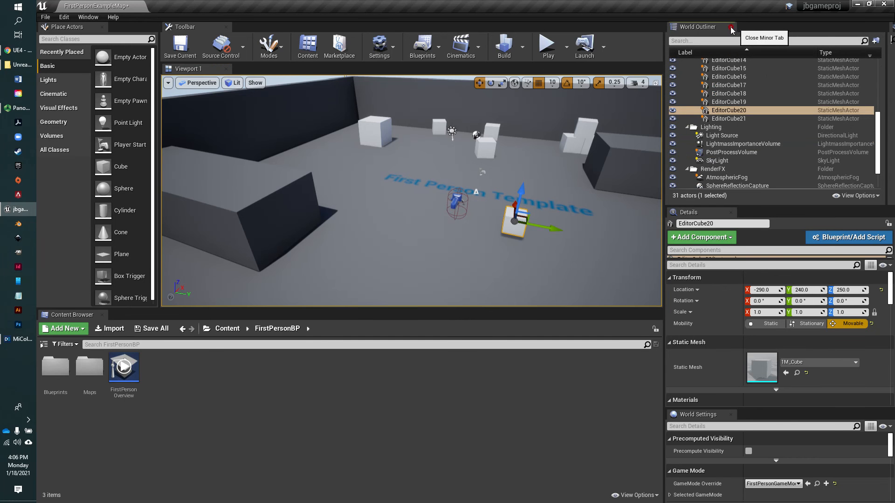
Close the World Outliner panel and reopen it.
click(731, 27)
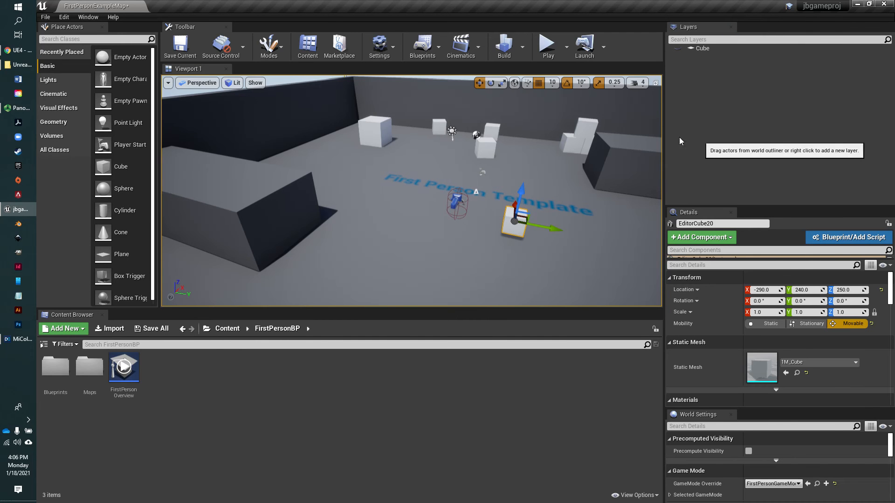
click(84, 18)
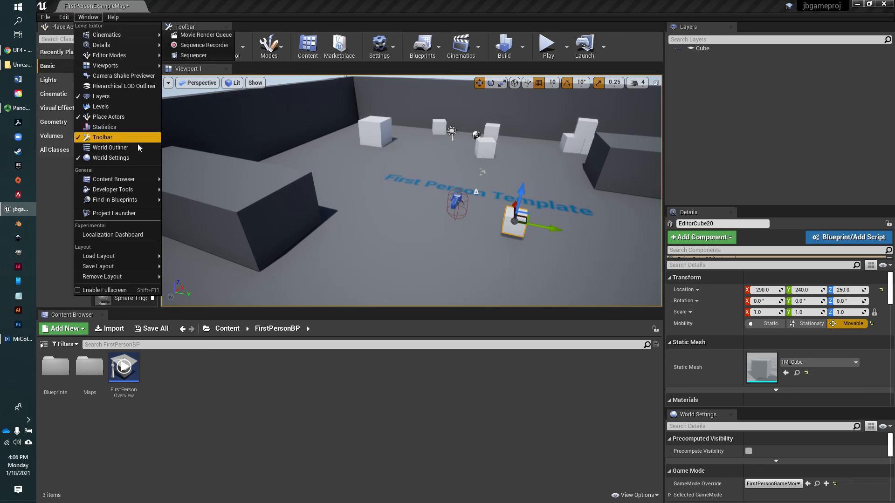
click(110, 149)
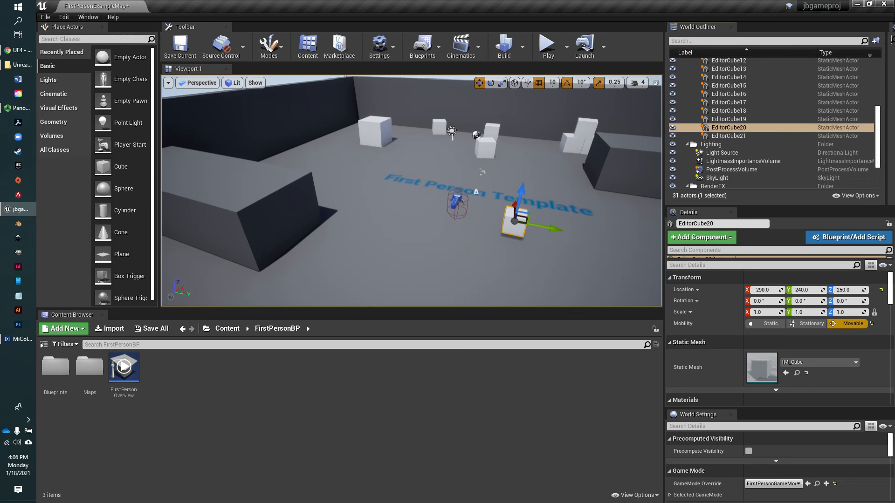
Toggle the visibility of the Details panel's tab header, leaving it hidden.
right_click(699, 213)
click(713, 238)
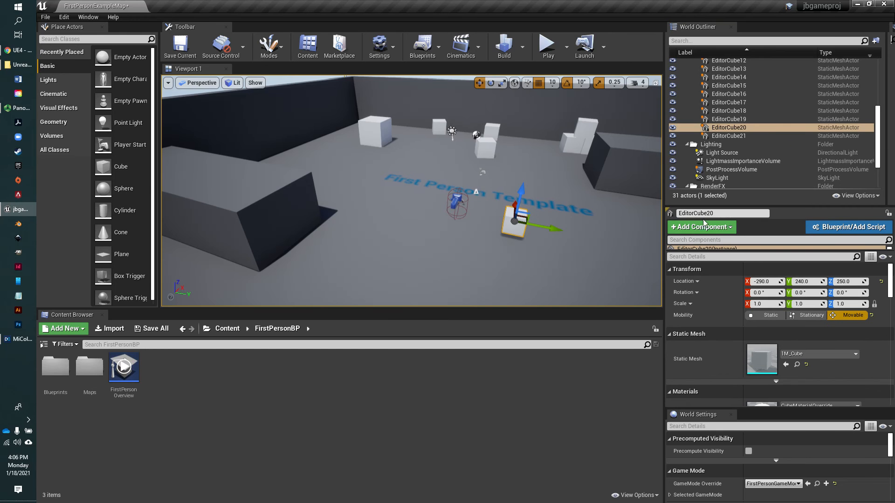
click(667, 211)
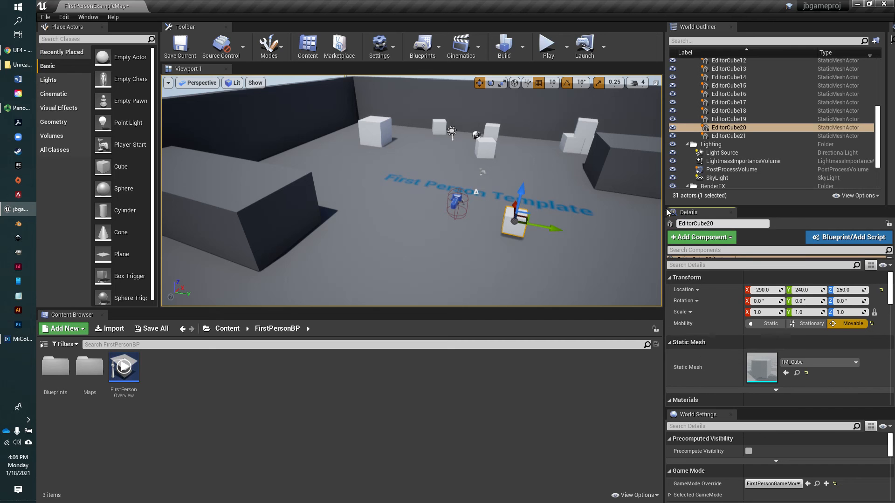
right_click(697, 215)
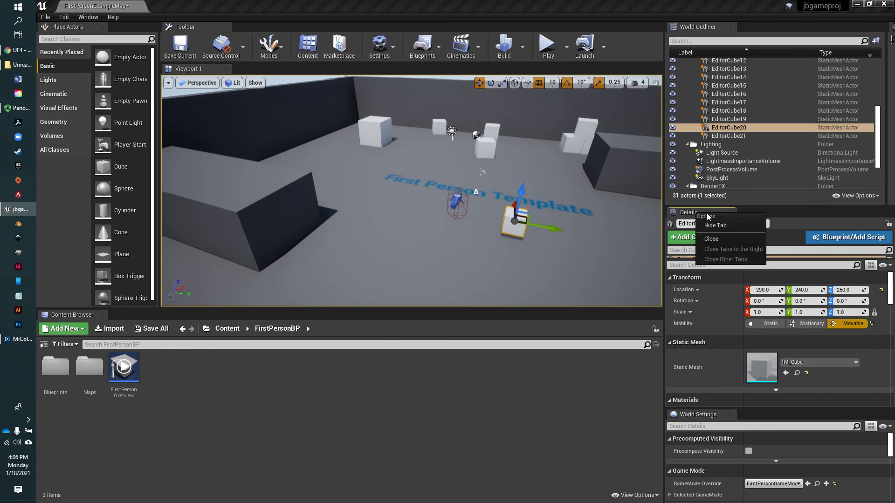
click(713, 226)
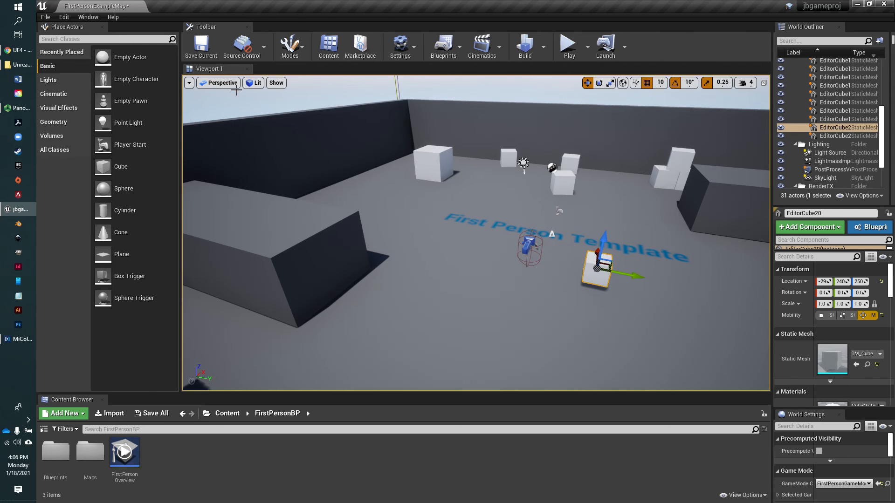
click(190, 84)
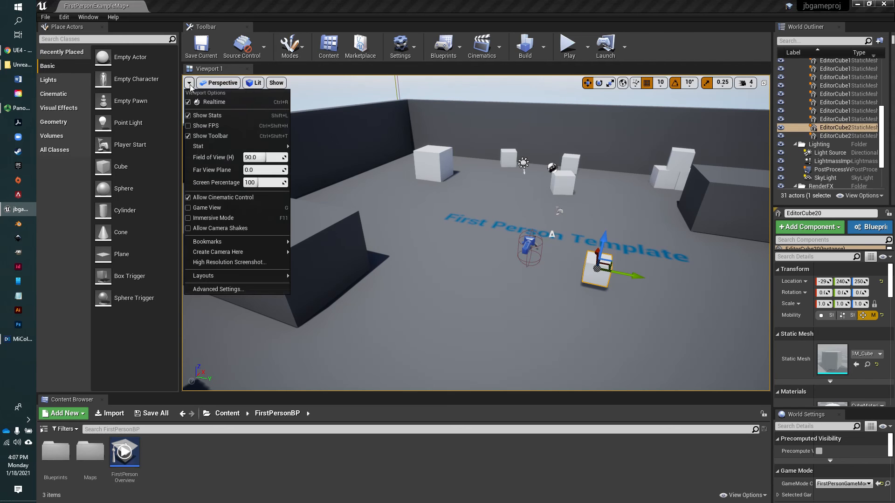
mouse_move(214, 276)
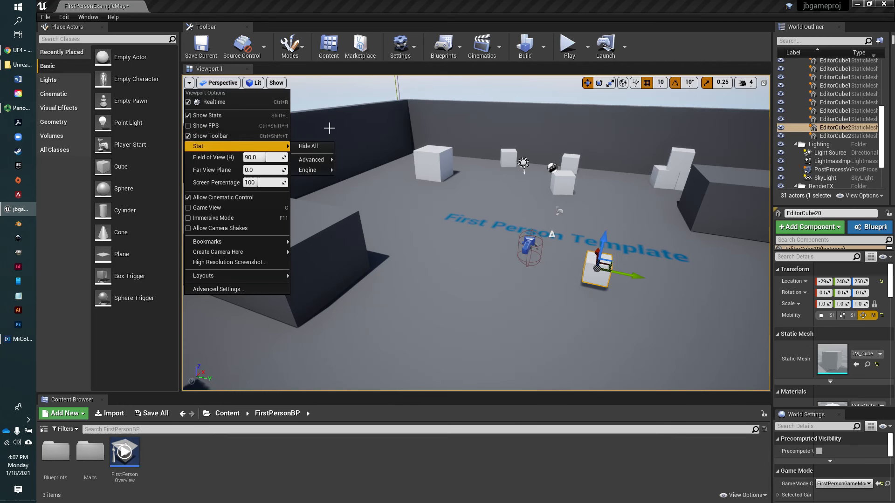
Switch the viewport from Perspective to the Top orthographic view.
mouse_move(216, 86)
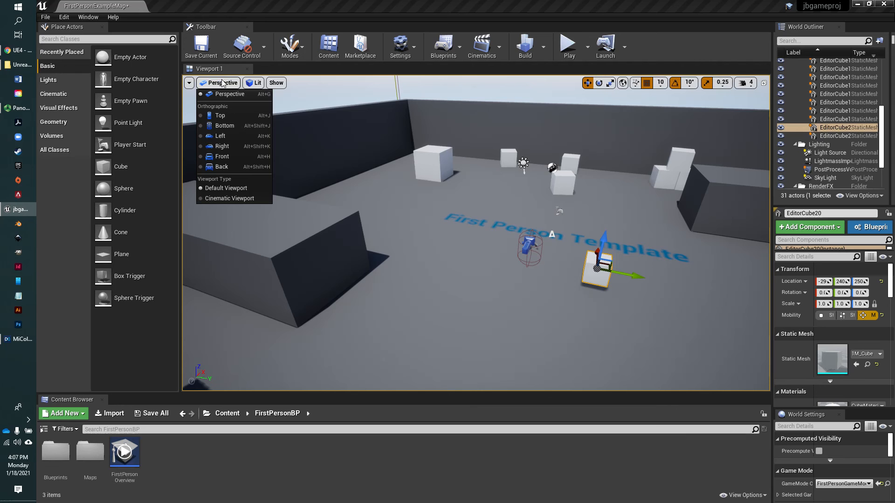
click(226, 114)
scroll(530, 230, down, 7)
right_drag(678, 326, 410, 259)
scroll(535, 287, down, 4)
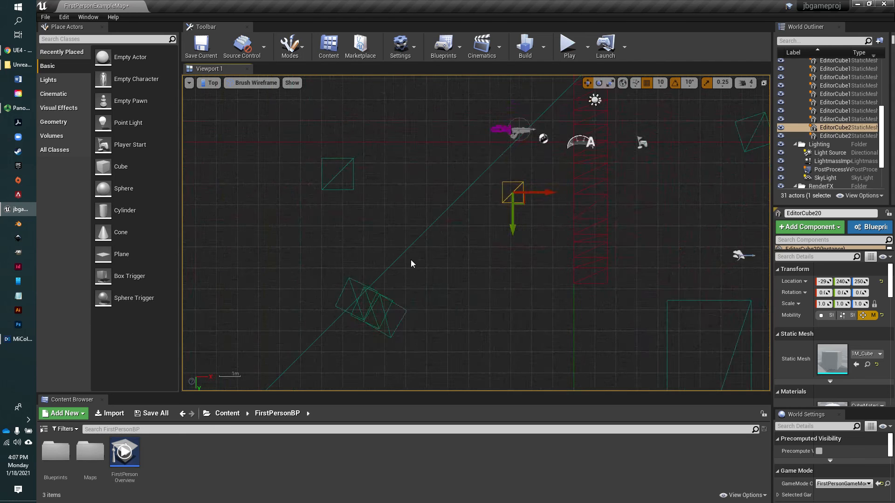
scroll(417, 262, up, 2)
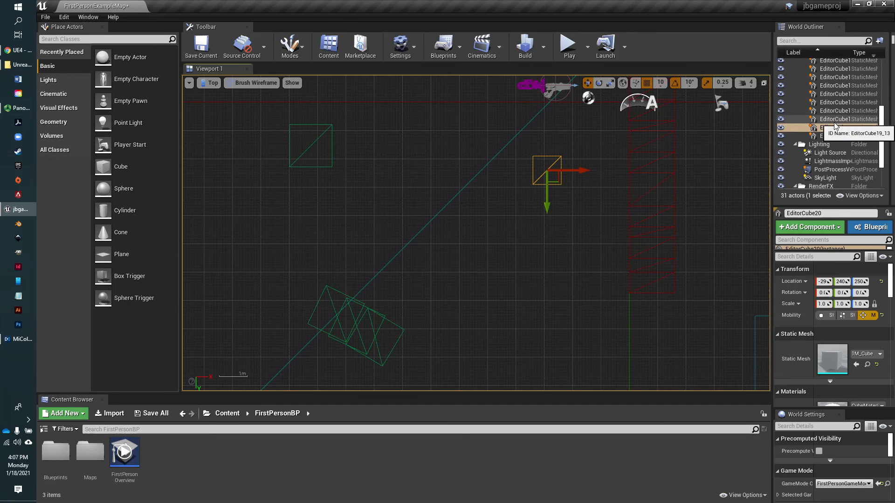
Select the Floor actor in the Arena folder and frame it in the Top view.
scroll(832, 129, up, 6)
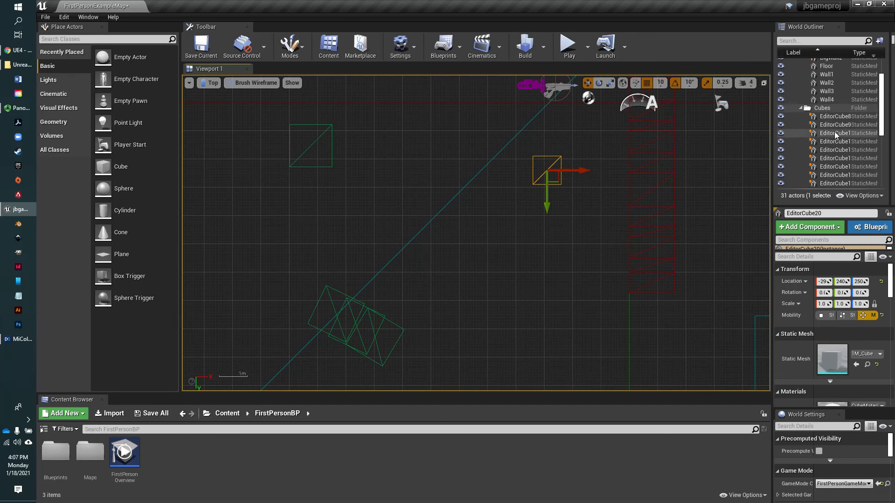
double_click(826, 104)
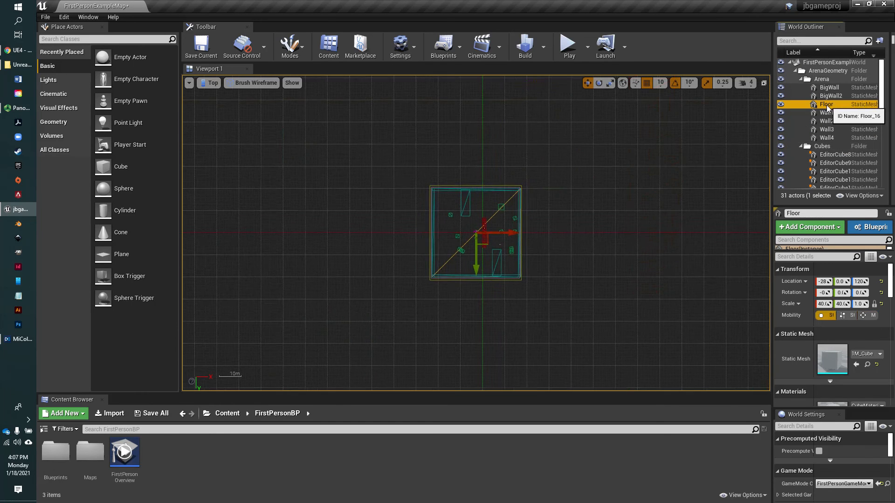
scroll(530, 259, up, 5)
right_drag(577, 216, 615, 306)
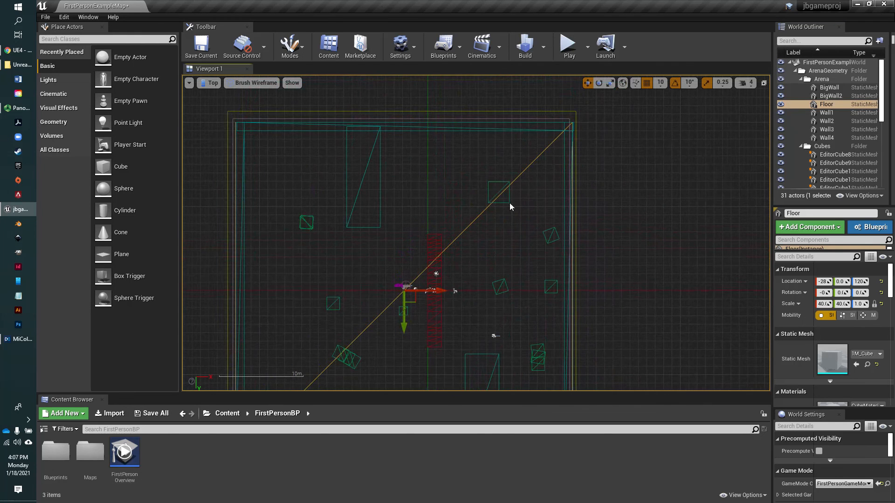
Move EditorCube10 along the Y and X axes so it sits right beside EditorCube8.
click(491, 182)
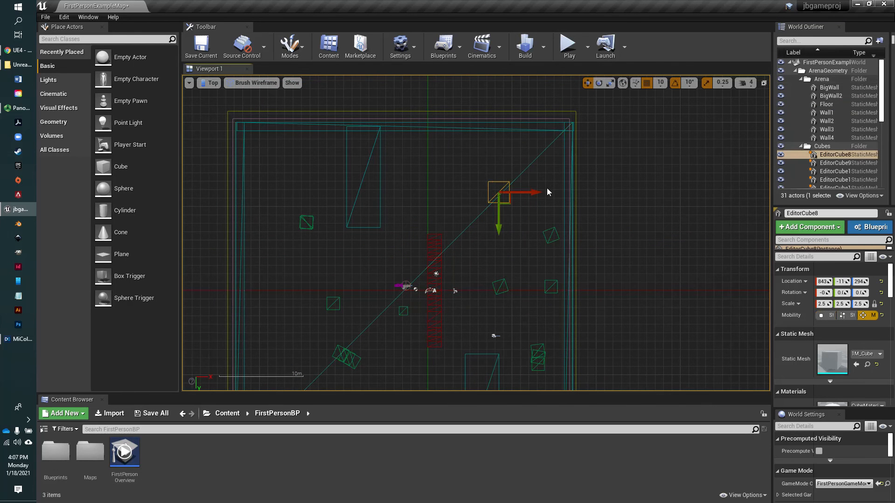
click(551, 281)
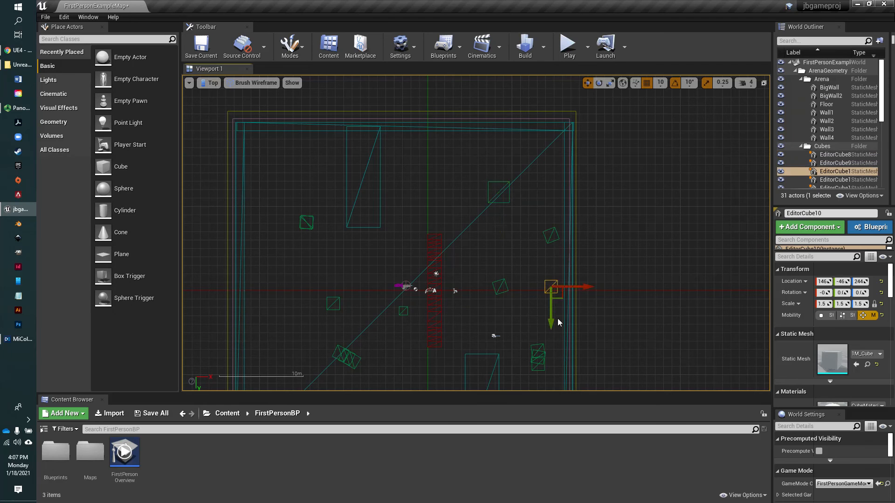
drag(550, 318, 536, 232)
drag(585, 197, 556, 200)
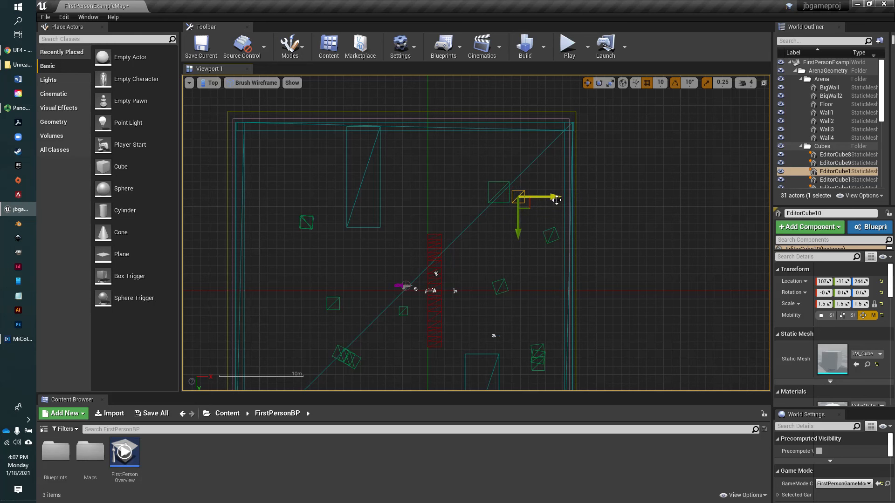
Switch the viewport to the Left orthographic view and nudge EditorCube10 slightly toward negative X.
click(210, 83)
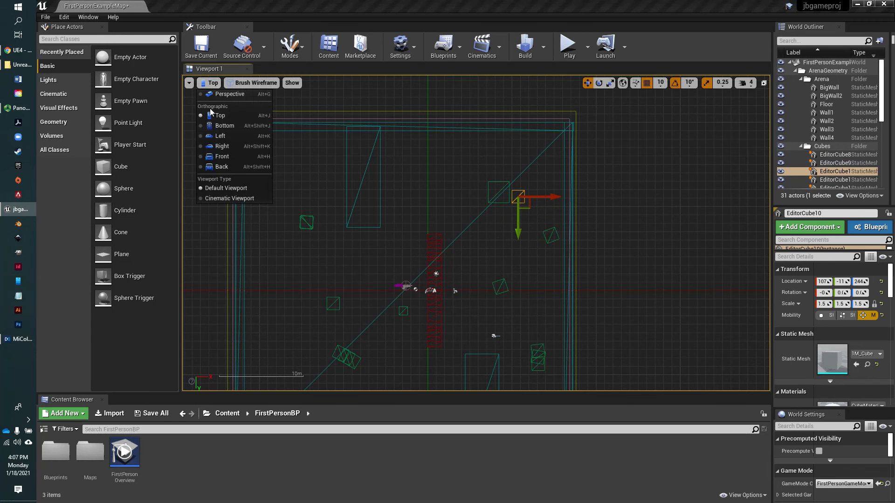
click(219, 136)
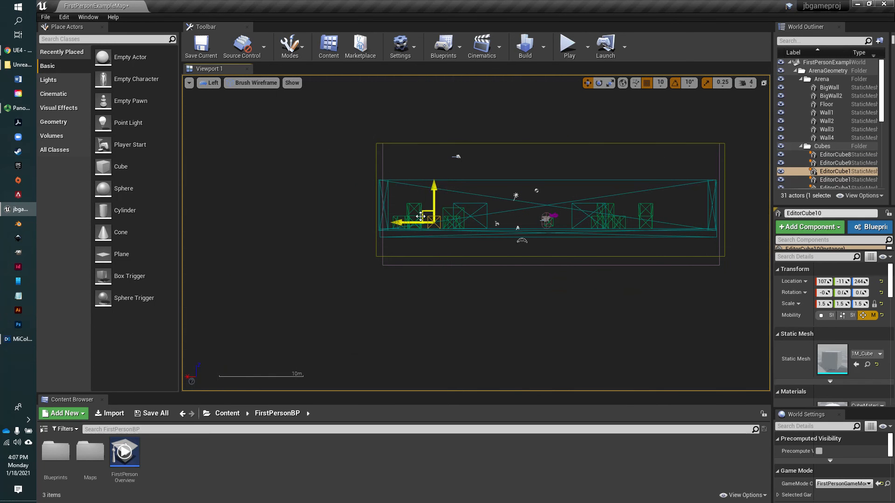
drag(404, 223, 409, 224)
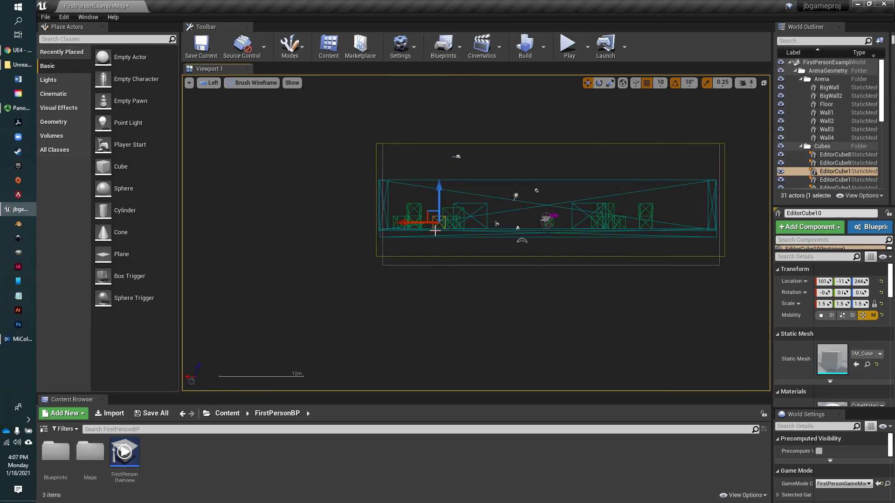
scroll(426, 230, up, 6)
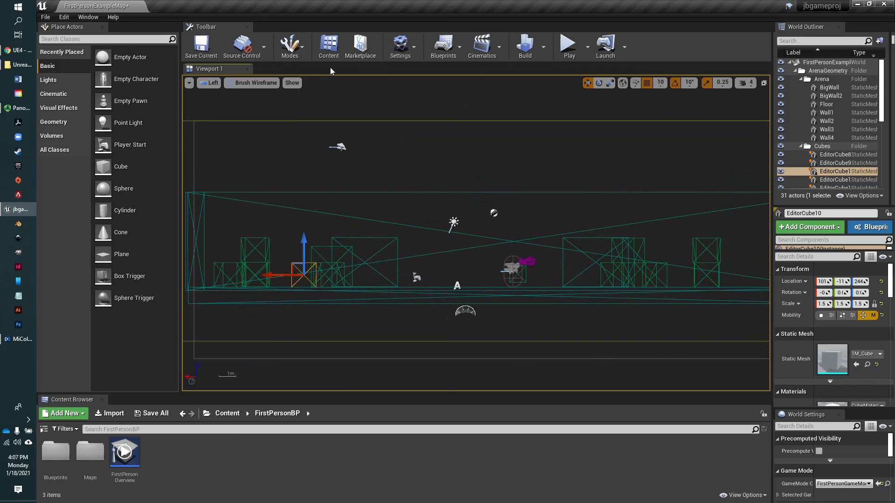
Return the viewport to Perspective view, facing the First Person Template floor text.
click(210, 83)
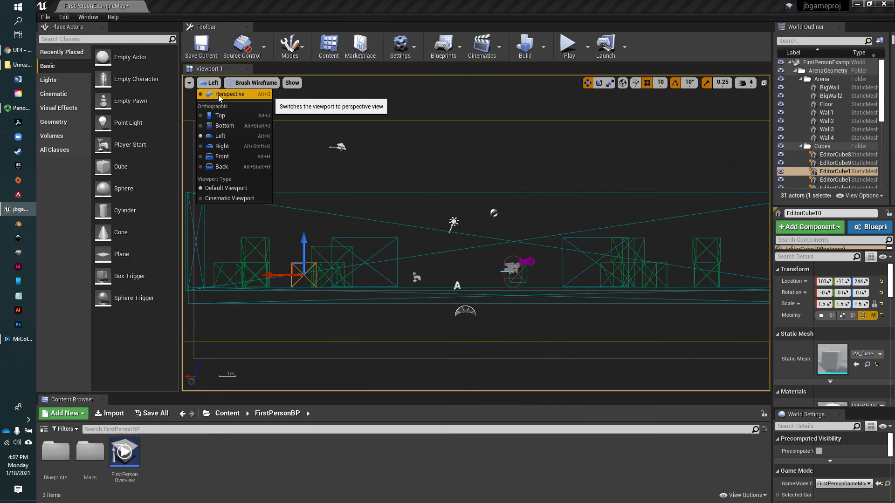
click(219, 95)
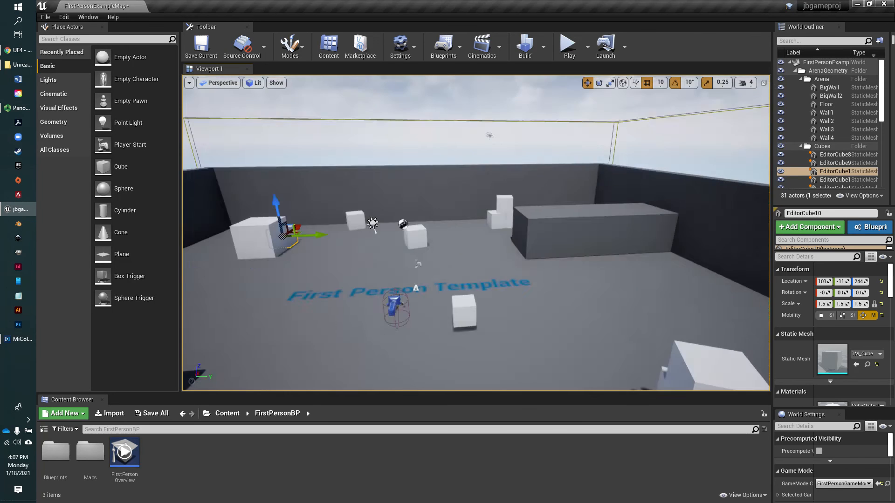
right_drag(476, 233, 433, 233)
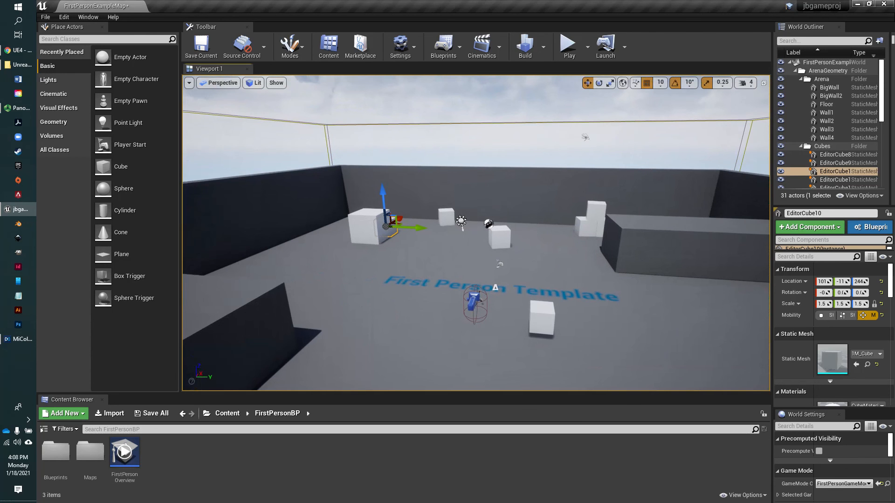
Preview the level in the Unlit and Brush Wireframe view modes.
click(255, 83)
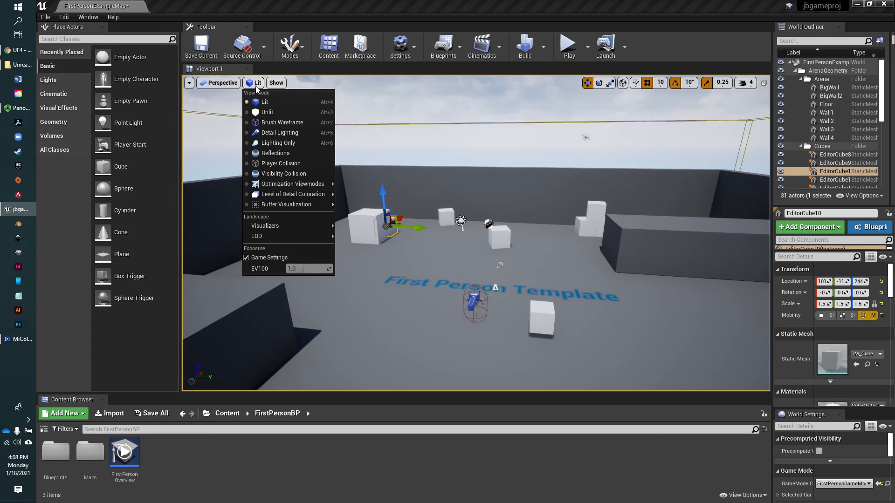
click(267, 112)
right_drag(267, 116, 247, 119)
click(257, 83)
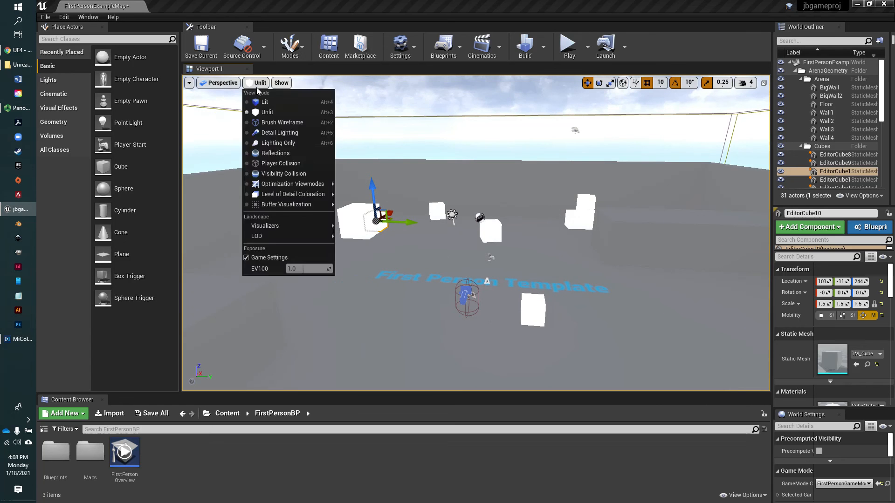
click(265, 122)
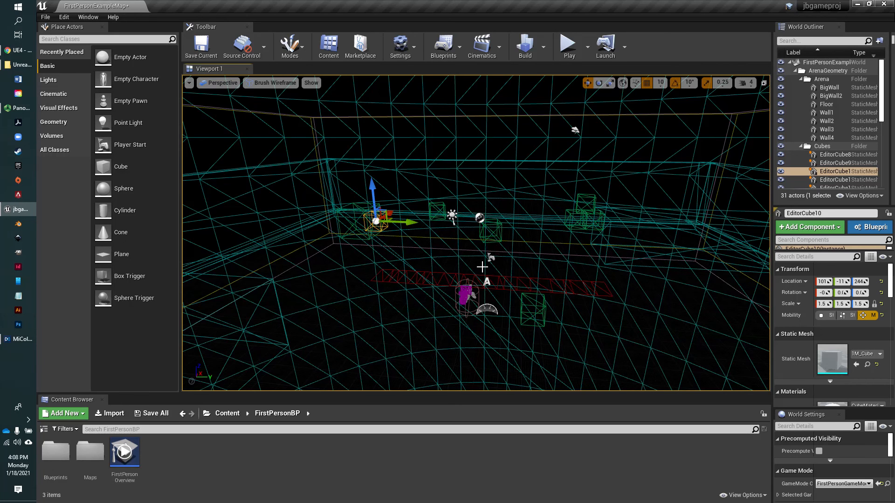
right_drag(487, 262, 504, 262)
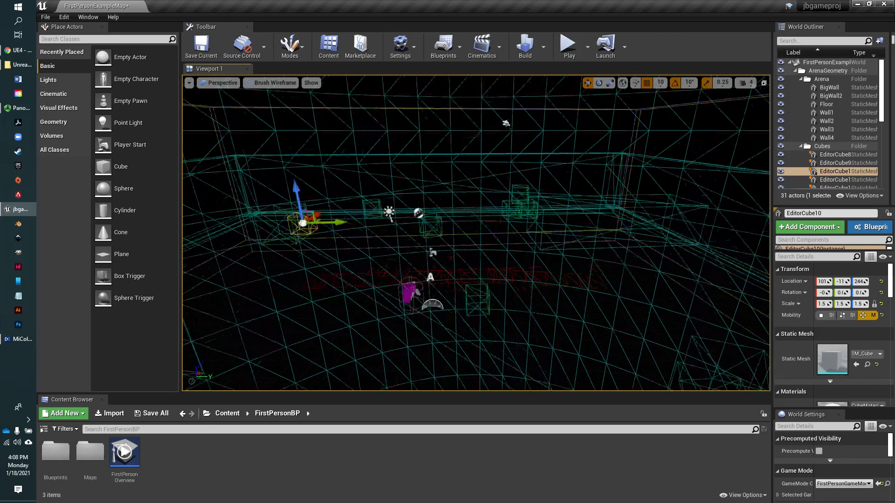
View the level in Detail Lighting mode and look around the arena.
click(228, 85)
mouse_move(255, 87)
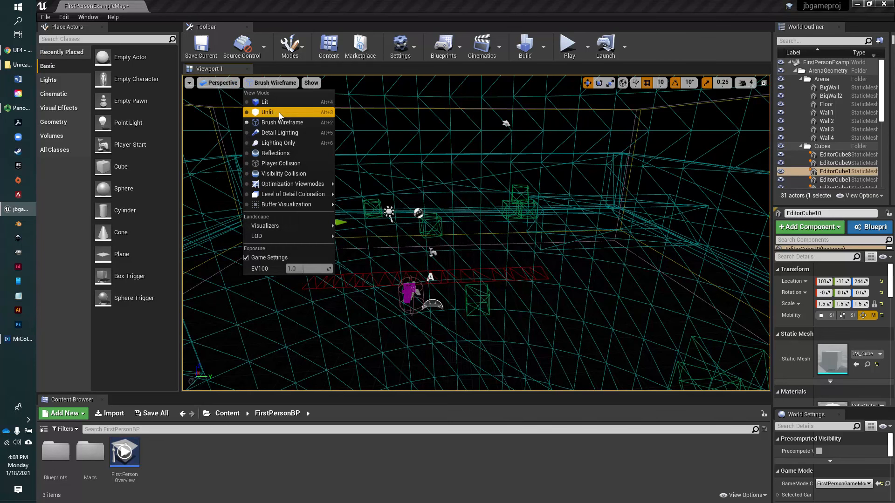
click(278, 132)
mouse_move(571, 261)
right_down()
mouse_move(559, 278)
mouse_move(556, 262)
right_up()
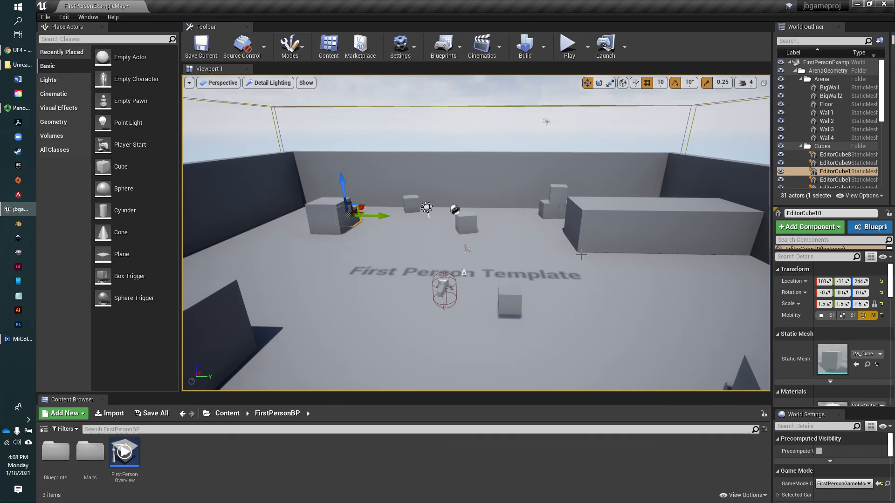
right_drag(469, 265, 499, 255)
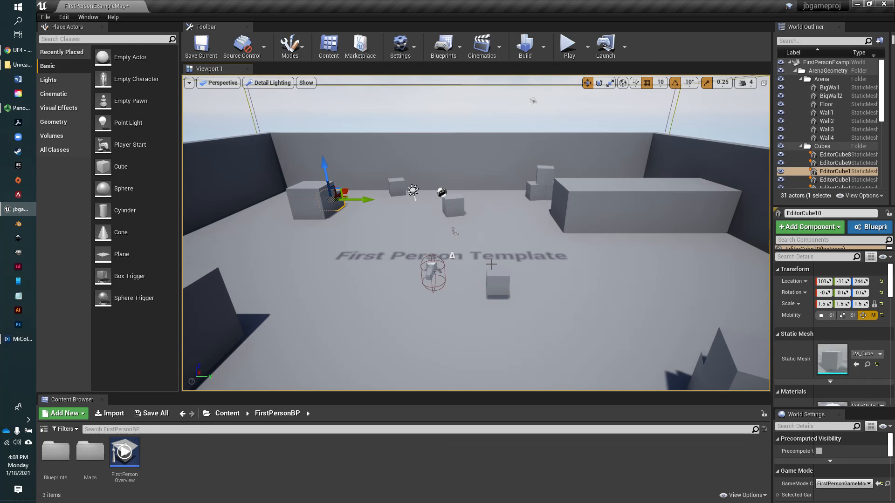
Return the viewport to Lit view mode and restore the default show flags.
click(275, 83)
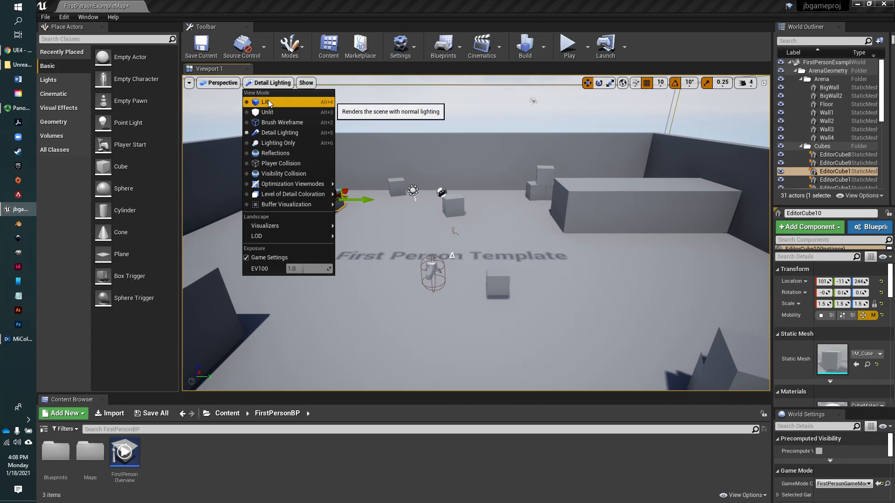
click(269, 103)
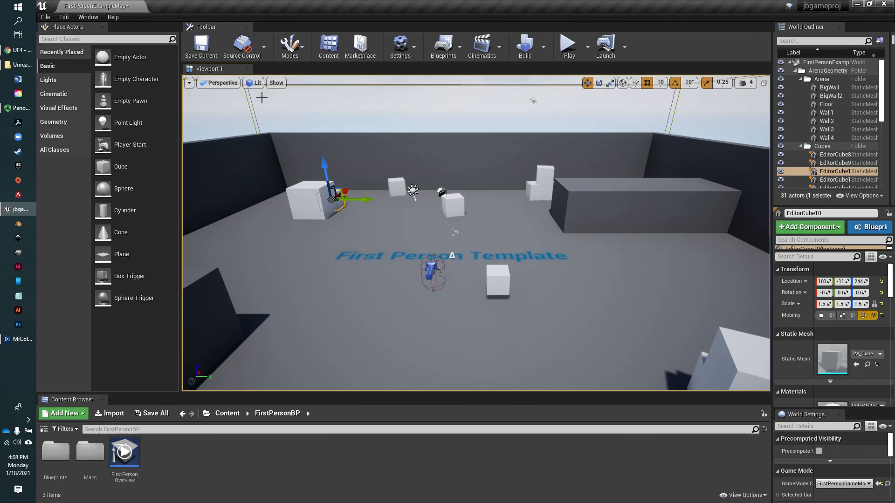
click(276, 83)
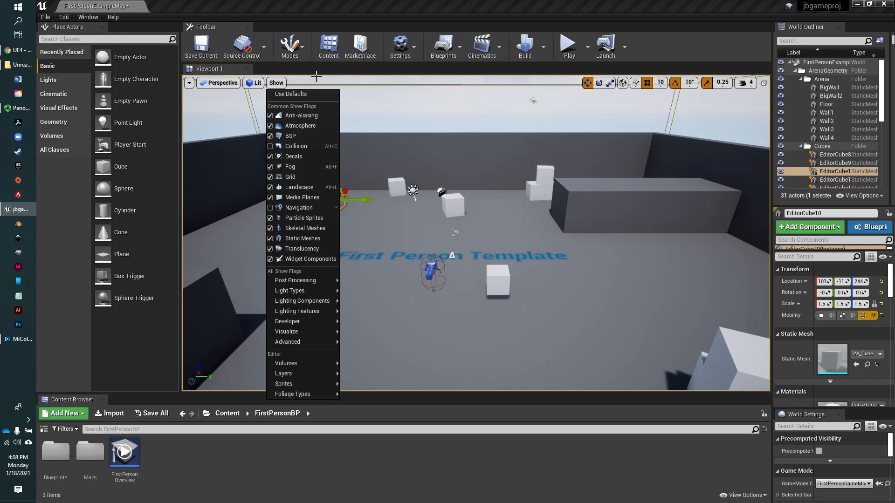
click(301, 94)
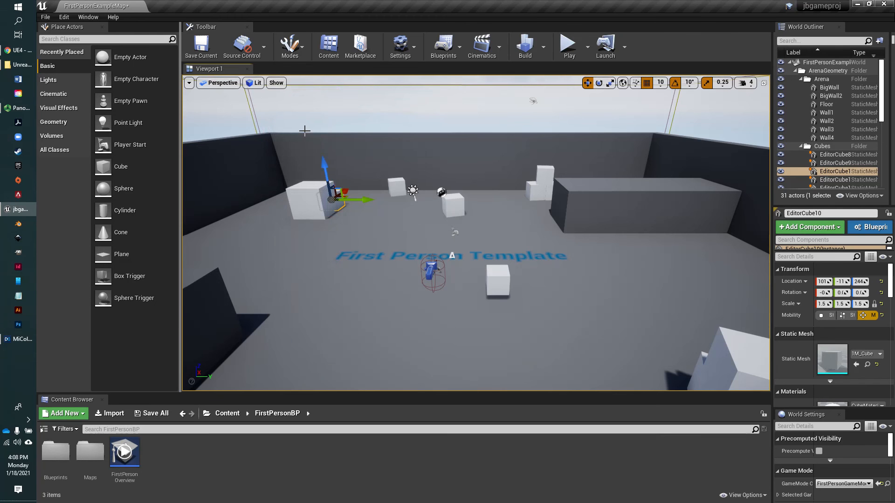
Play the level in the viewport and test walking the character forward, backward and side to side.
right_drag(625, 217, 605, 211)
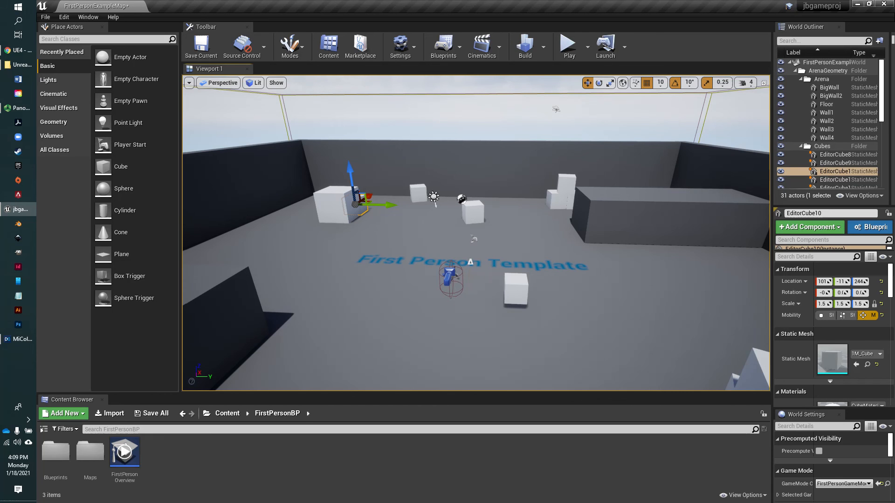
right_drag(475, 233, 447, 219)
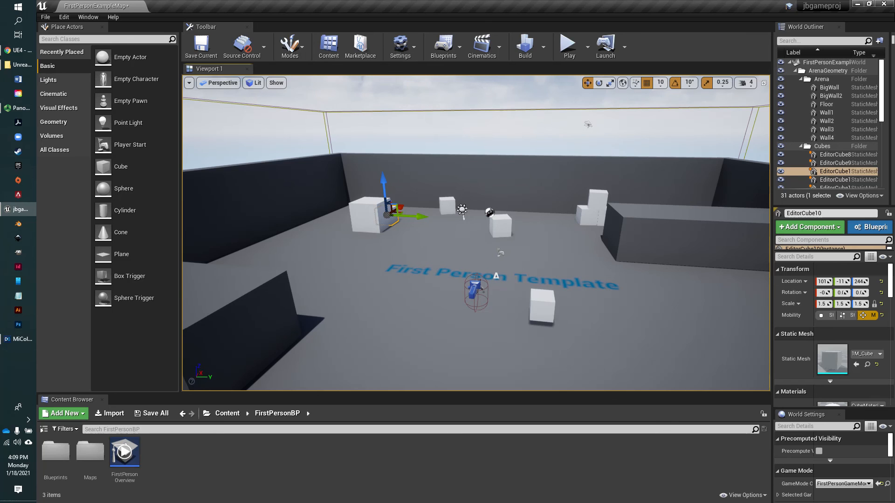
click(570, 45)
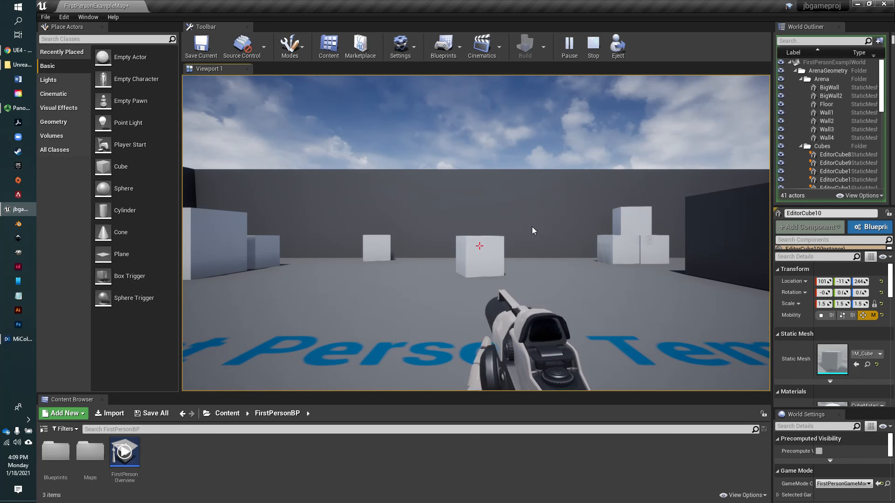
click(513, 249)
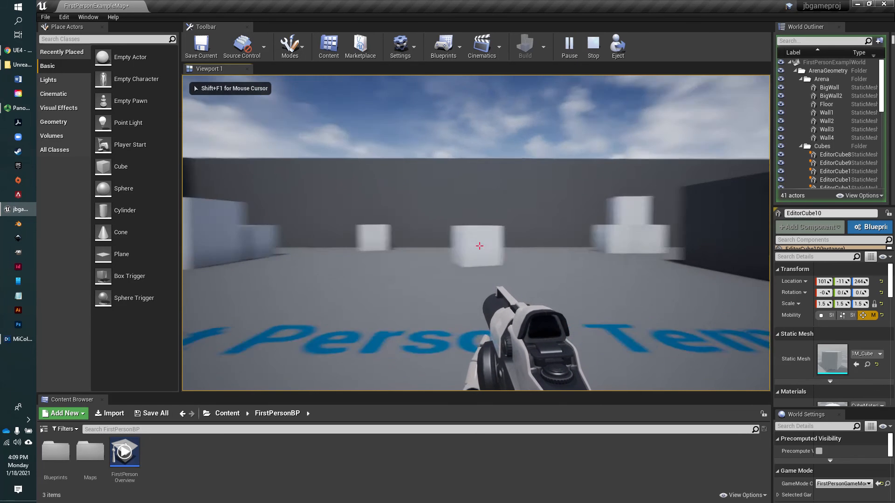
key(w)
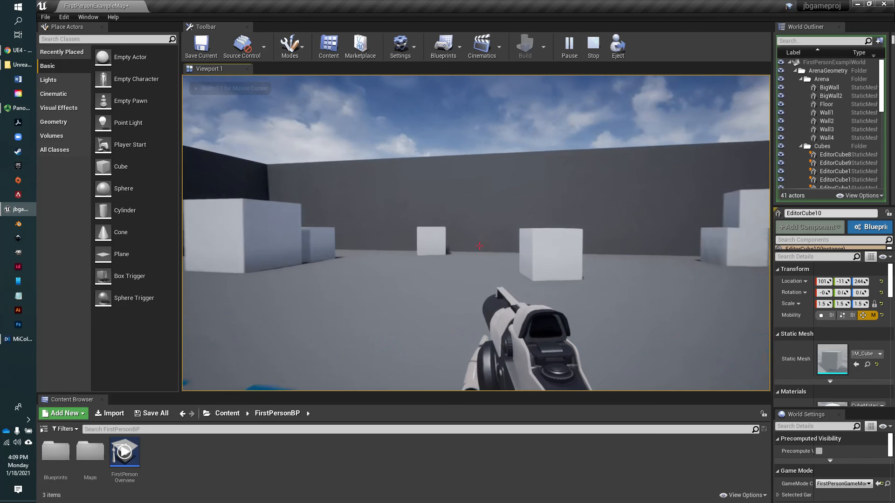
key(s)
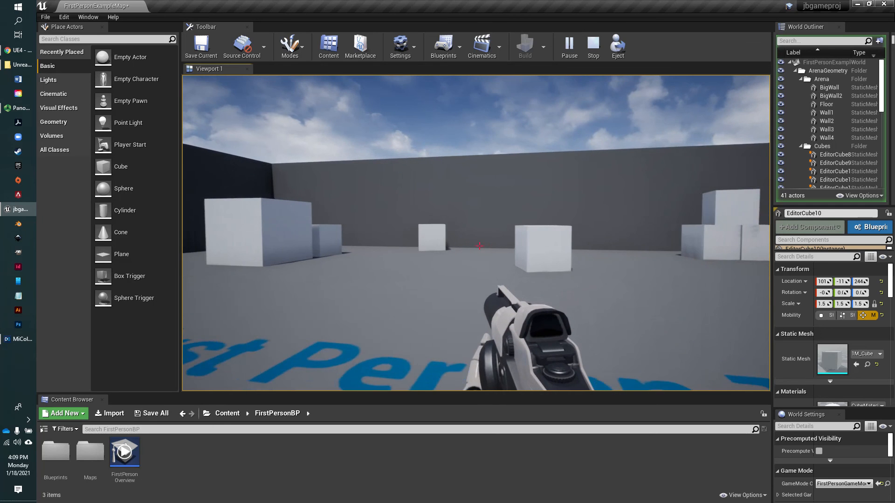
key(a)
key(d)
key(a)
key(d)
key(a)
key(d)
key(a)
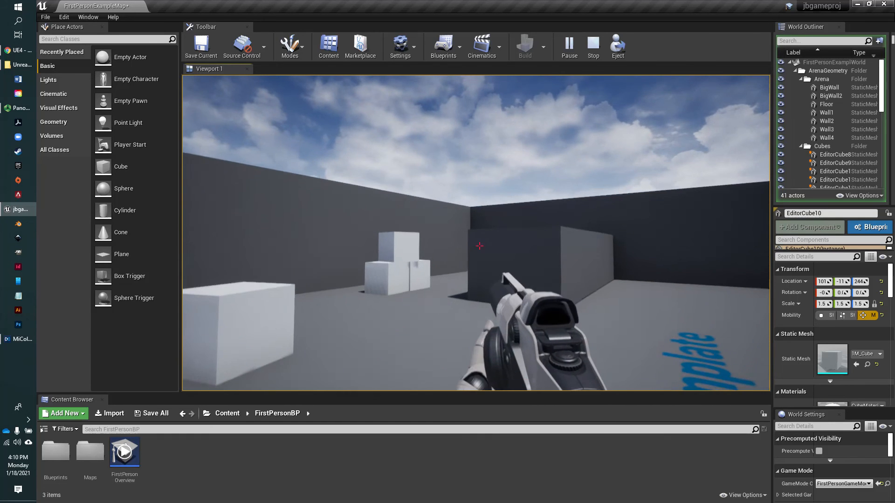
Test jumping while moving the character around and onto the white cubes in the arena.
key(s)
key(w)
key(space)
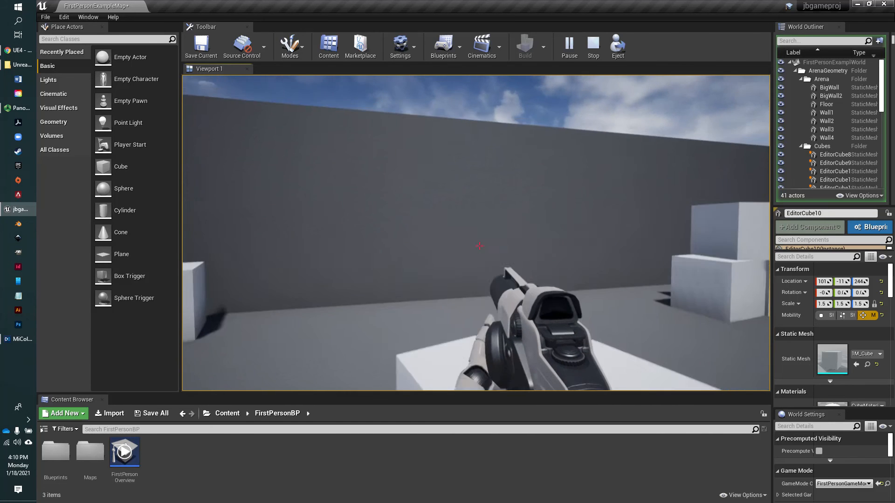
key(w)
key(space)
key(w)
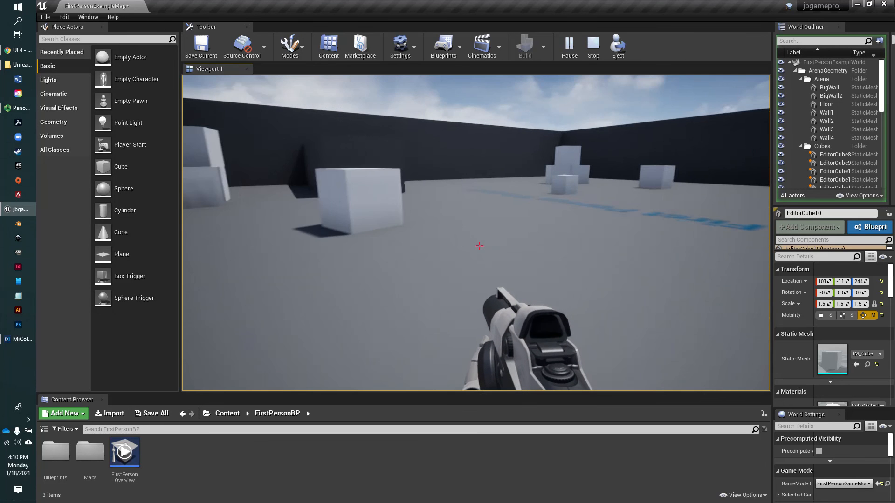
key(w)
key(w)
key(space)
key(w)
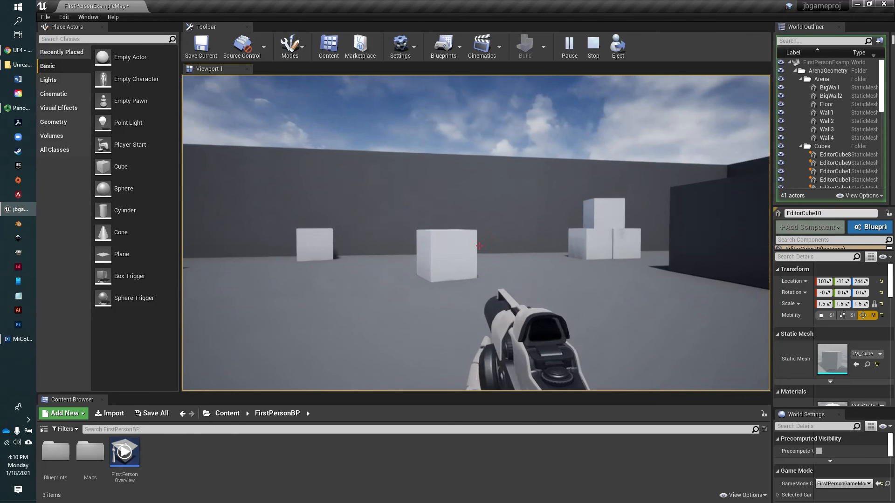
Test firing the weapon while moving among the cubes, and end the play session.
click(480, 246)
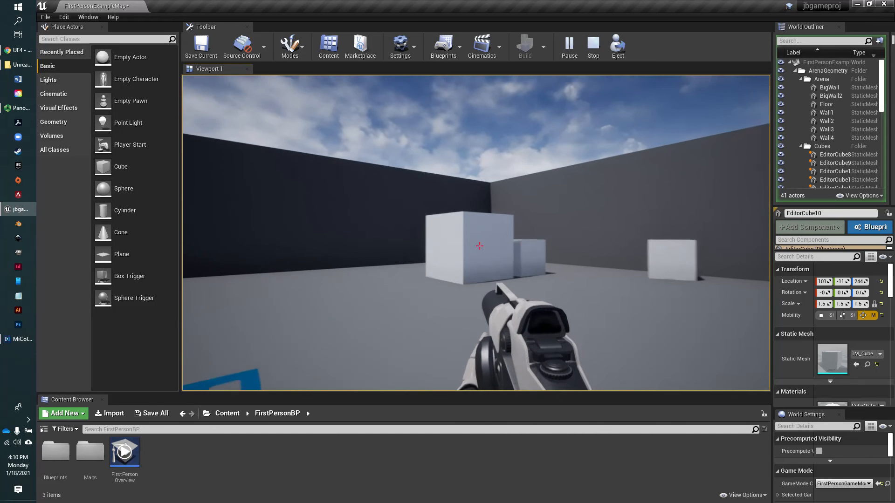
click(480, 246)
click(480, 246)
key(w)
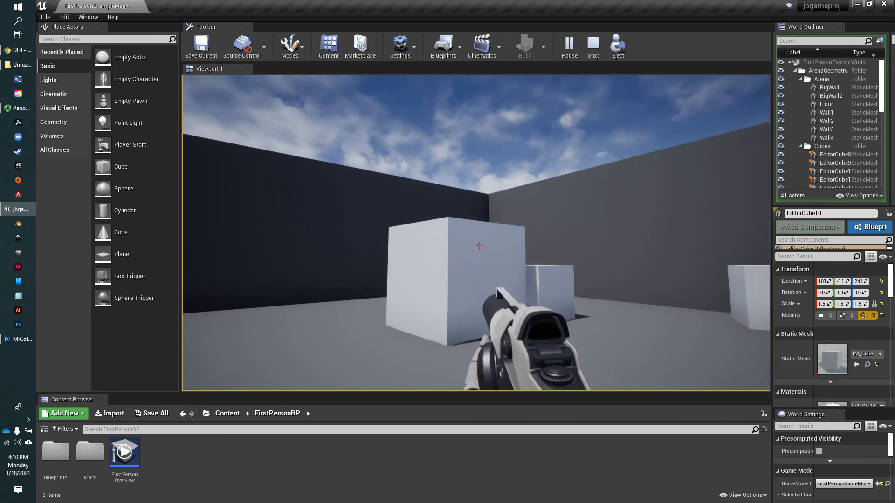
key(s)
click(479, 246)
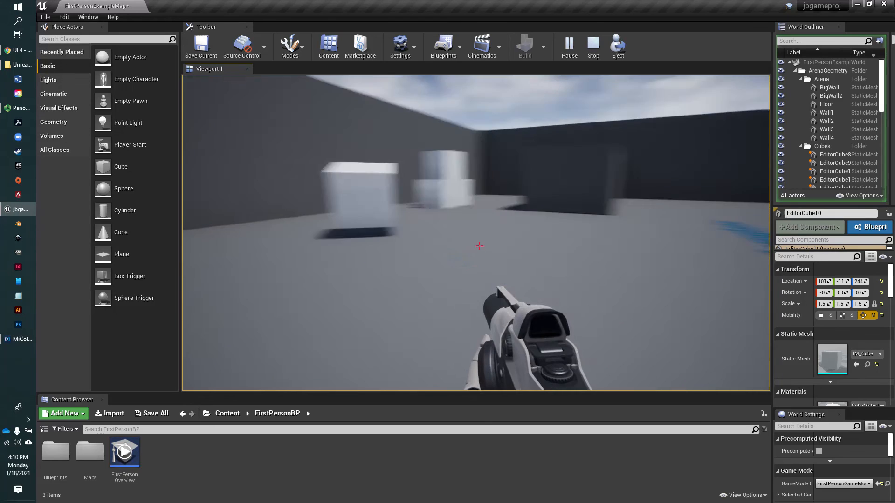
key(w)
key(w)
key(s)
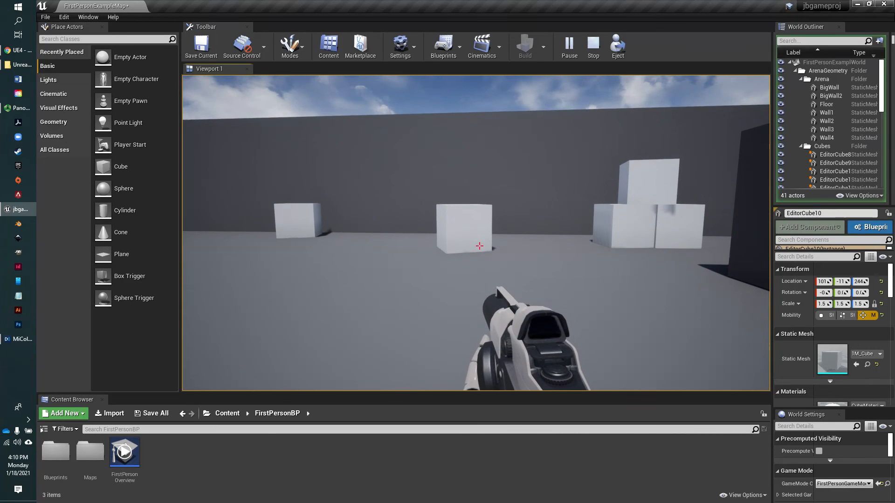
key(Escape)
Examine the arena in the Perspective viewport by turning, panning, dollying and moving the camera across the floor.
mouse_move(528, 230)
right_down()
mouse_move(299, 233)
mouse_move(520, 231)
right_up()
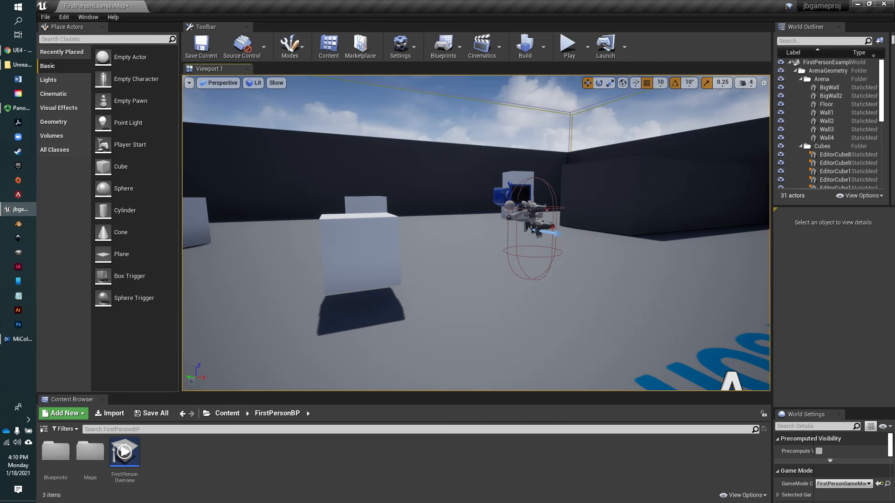
right_drag(510, 265, 287, 240)
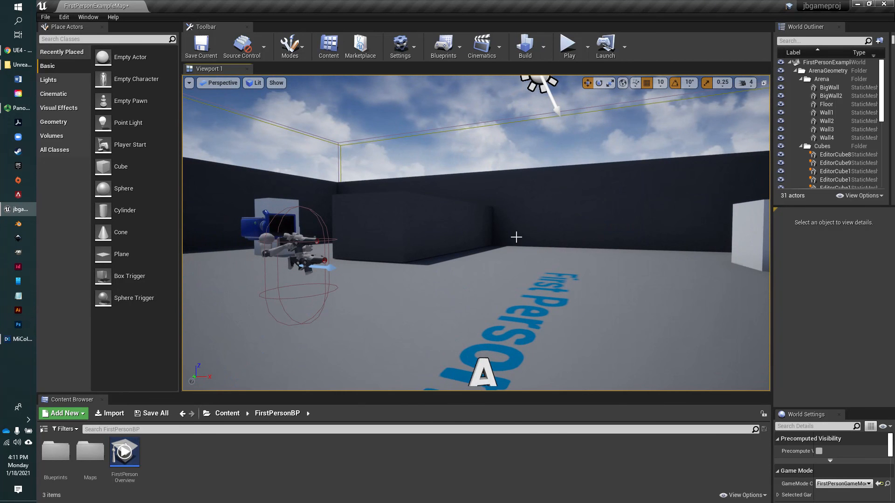
right_drag(499, 262, 745, 263)
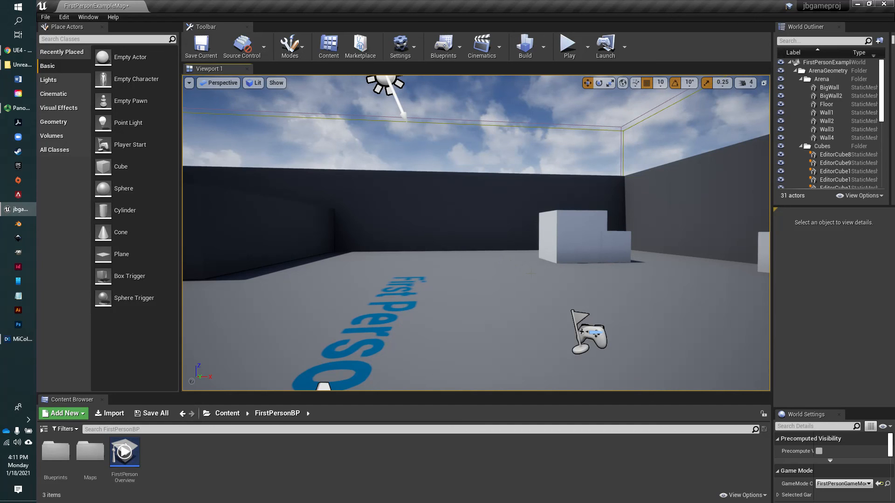
right_drag(531, 274, 746, 280)
right_drag(535, 280, 699, 280)
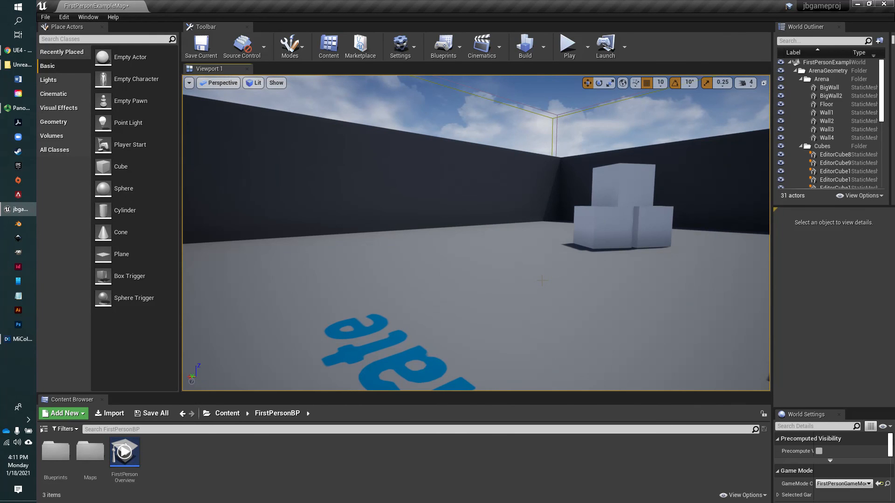
middle_drag(535, 274, 504, 247)
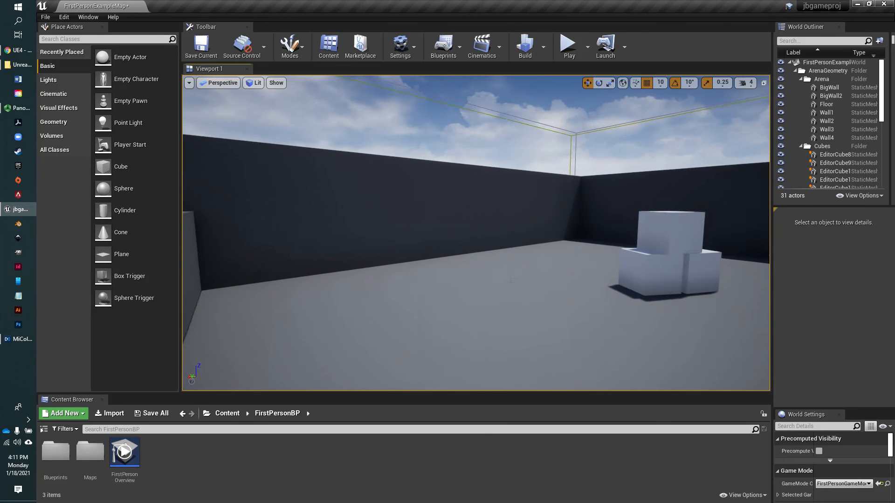
scroll(511, 280, up, 4)
scroll(512, 281, down, 5)
scroll(512, 281, up, 6)
scroll(513, 282, down, 5)
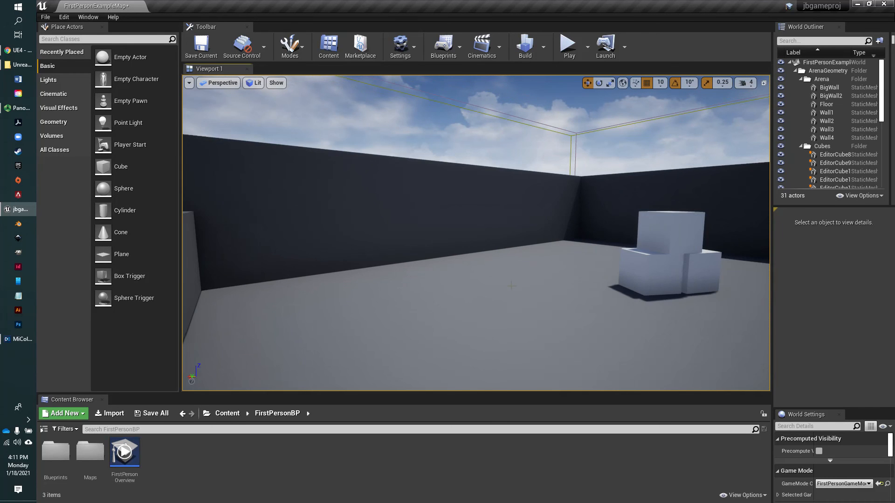
drag(513, 288, 715, 320)
click(562, 467)
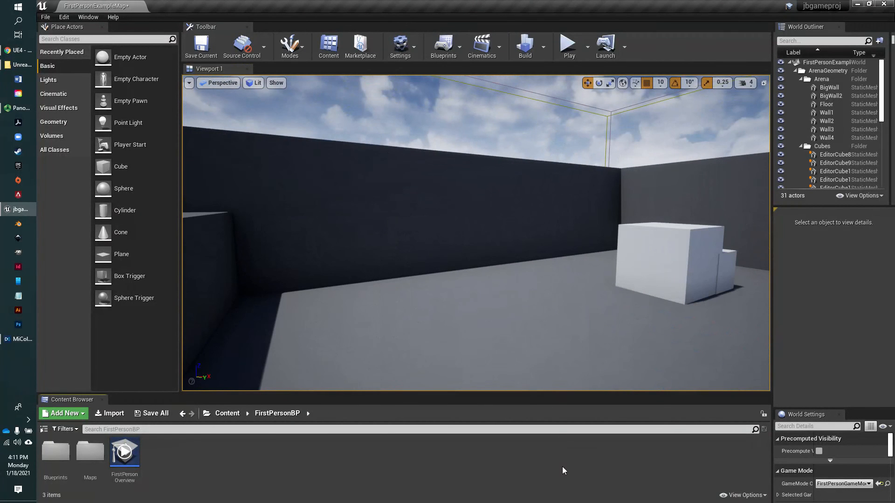
drag(547, 348, 683, 332)
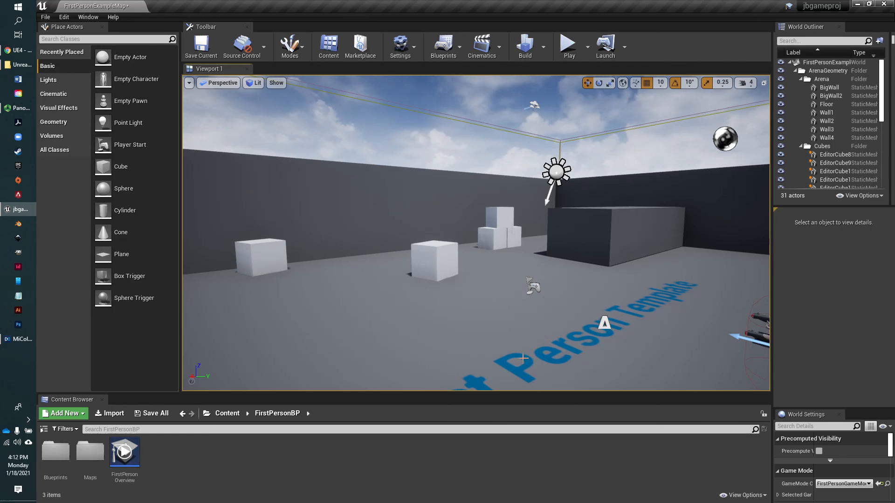
Zoom the Perspective view in and out on the cubes and the First Person Template floor text.
scroll(476, 233, up, 3)
scroll(476, 233, down, 2)
scroll(476, 233, up, 8)
scroll(476, 233, down, 7)
scroll(476, 233, up, 7)
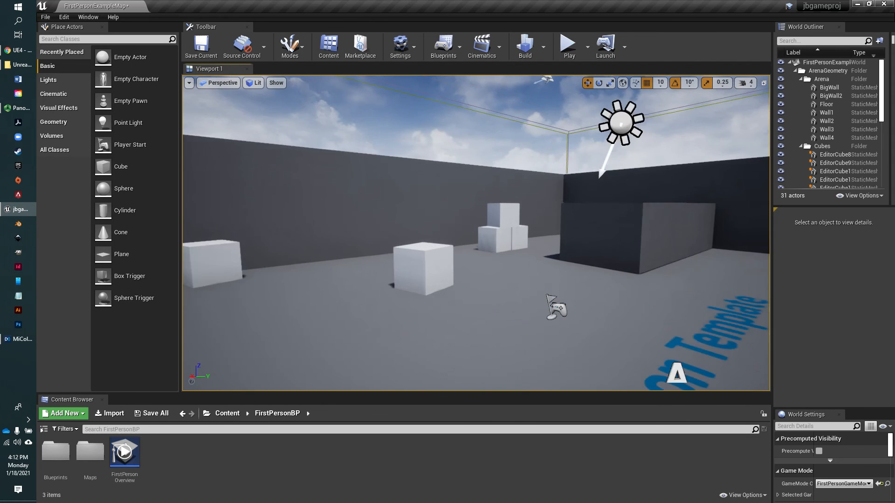
scroll(476, 233, down, 4)
scroll(522, 363, down, 5)
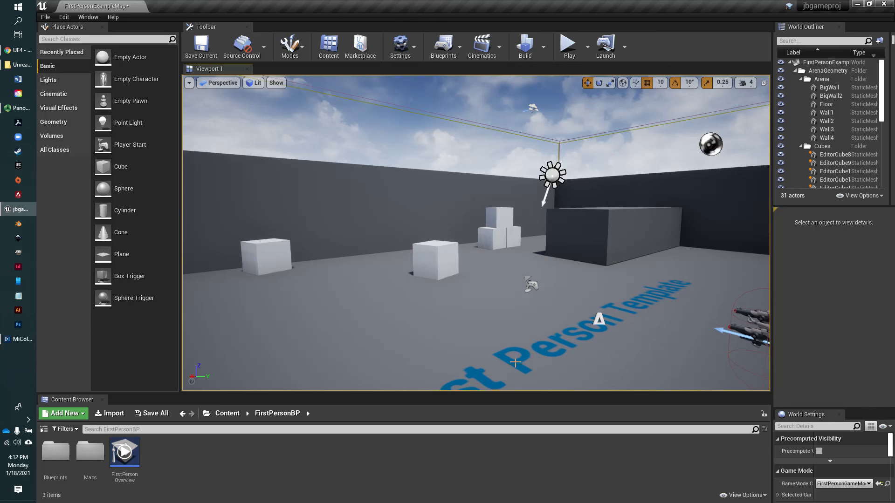
mouse_move(515, 362)
middle_down()
mouse_move(515, 285)
mouse_move(517, 369)
mouse_move(443, 362)
mouse_move(582, 362)
mouse_move(514, 362)
middle_up()
scroll(513, 362, down, 2)
Orbit the Perspective view around the arena and compare it at closer and farther zoom distances.
mouse_move(503, 362)
alt+mouse_down()
mouse_move(187, 359)
mouse_move(521, 366)
alt+mouse_up()
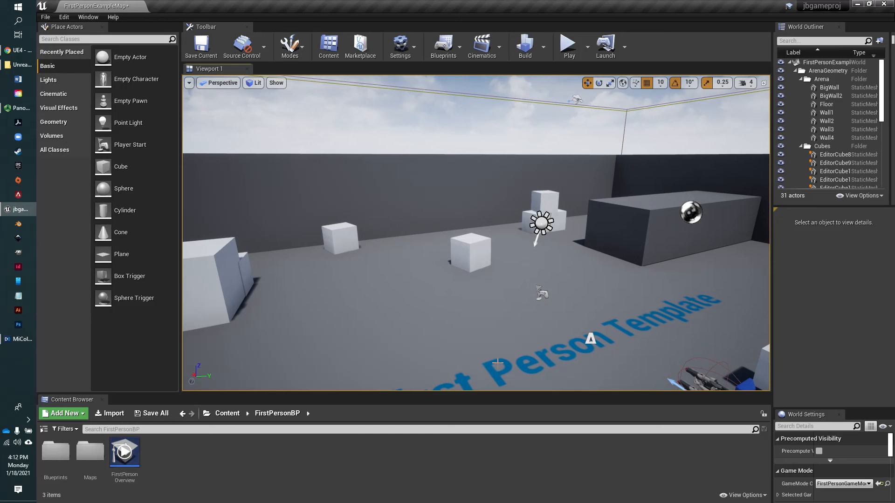
scroll(511, 355, down, 1)
scroll(511, 355, up, 10)
scroll(511, 354, down, 8)
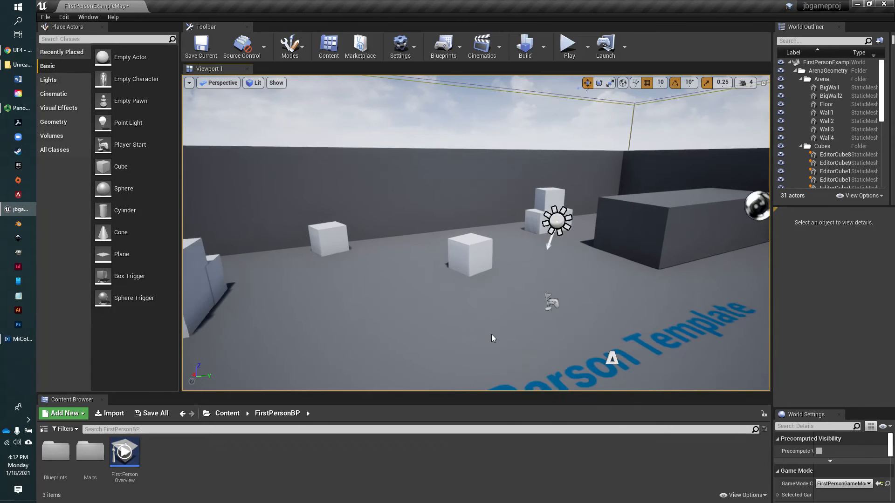
scroll(511, 355, up, 6)
scroll(512, 354, down, 7)
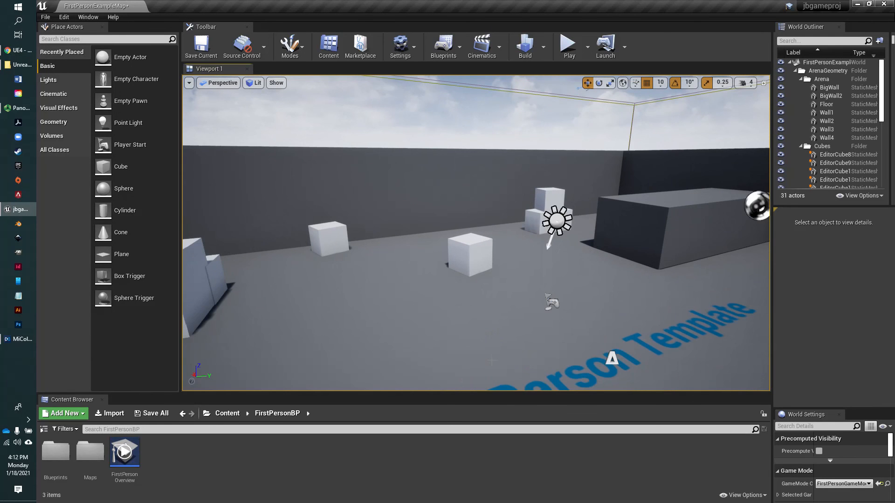
scroll(511, 355, down, 3)
Select the Floor actor, dismiss its options, and look around the arena toward its other corners.
right_click(510, 354)
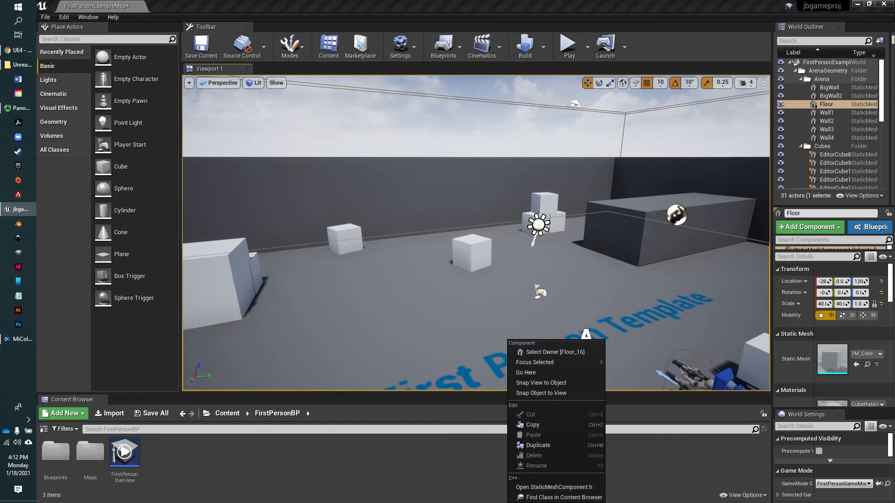
click(426, 363)
drag(589, 230, 744, 239)
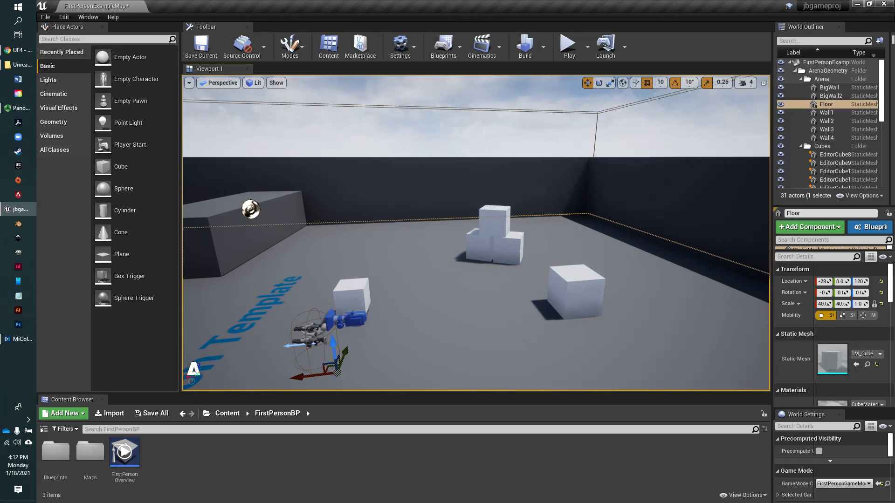
drag(475, 233, 405, 198)
right_drag(605, 244, 467, 239)
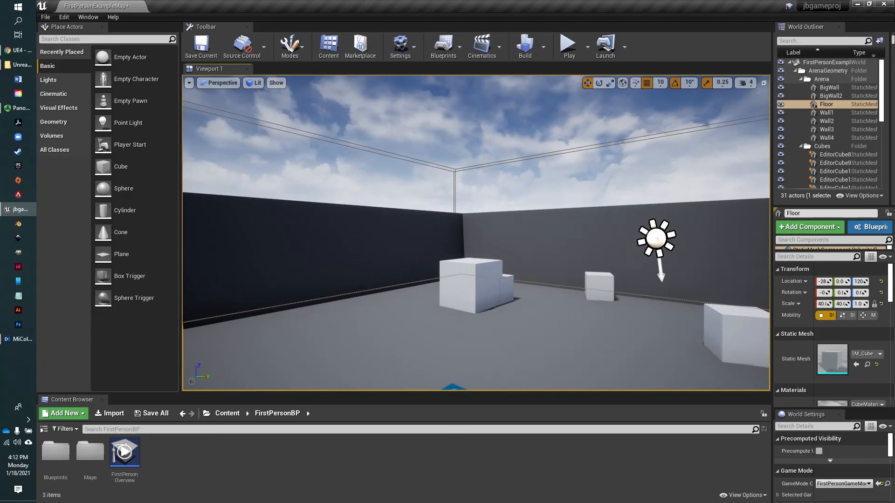